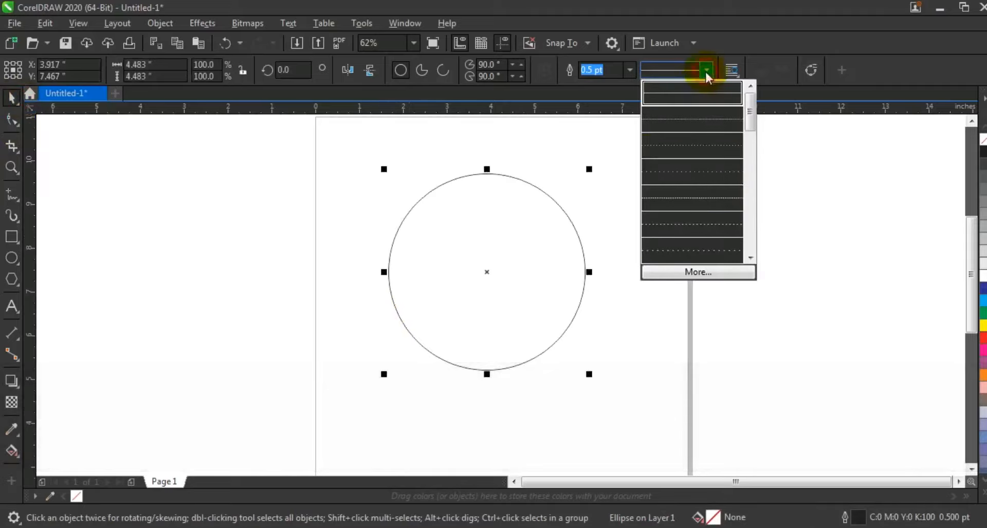
# Step: Set the large circle's outline width to 2 pt
pyautogui.click(705, 70)
pyautogui.click(630, 70)
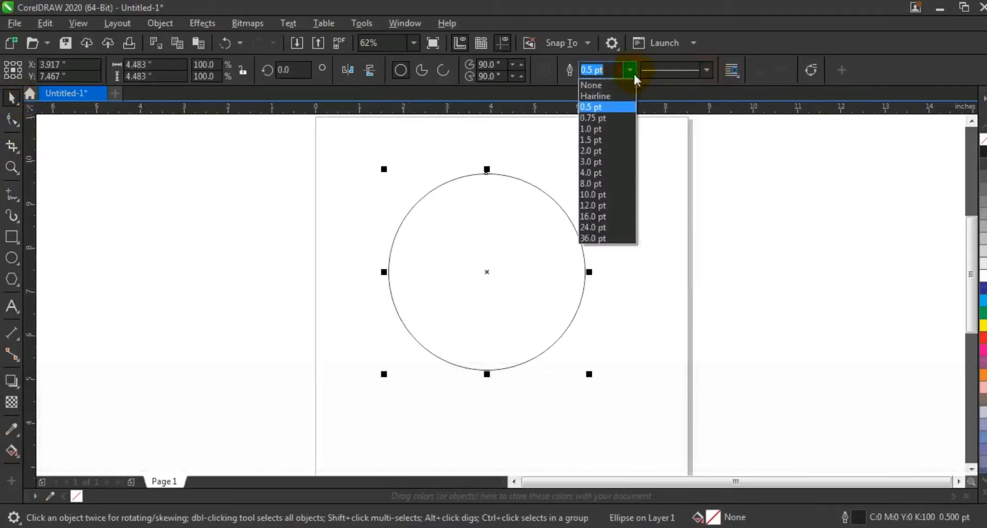
pyautogui.click(605, 146)
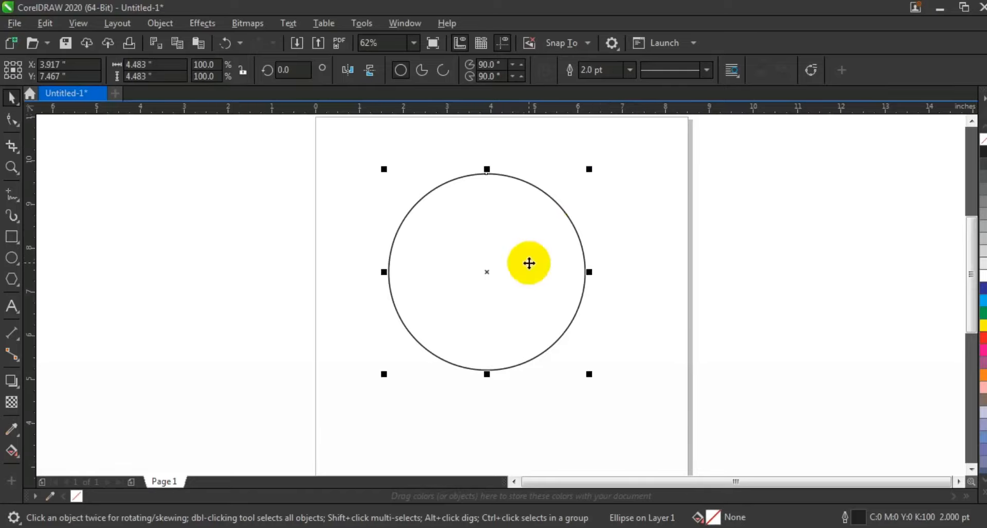
# Step: Duplicate the circle in place and scale the copy down concentrically to about 2.58 inches in diameter
pyautogui.rightClick(528, 262)
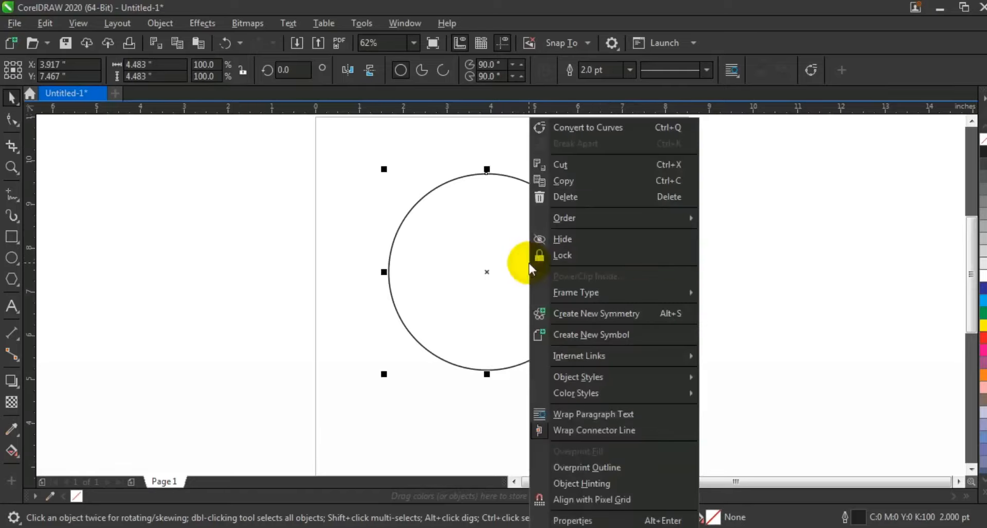
pyautogui.click(561, 183)
pyautogui.rightClick(620, 202)
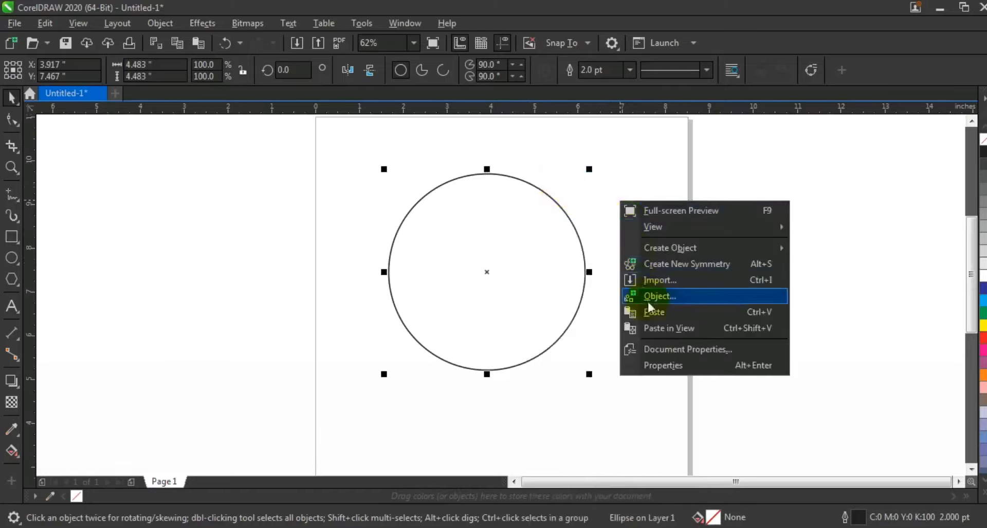
pyautogui.click(647, 308)
pyautogui.moveTo(589, 169); pyautogui.dragTo(575, 207)
pyautogui.click(640, 213)
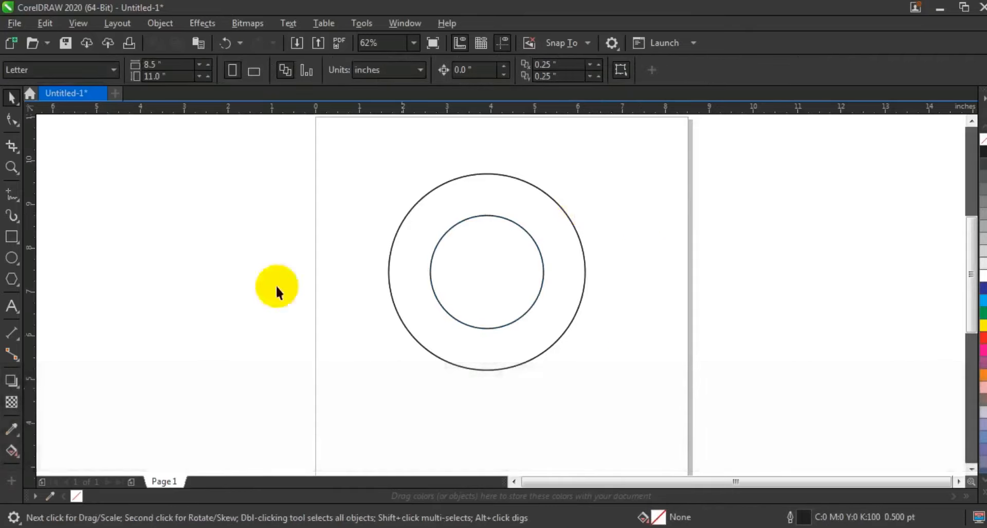
# Step: Draw a square about 1.07 inches wide beside the circles and rotate it 45 degrees
pyautogui.click(12, 167)
pyautogui.moveTo(335, 158); pyautogui.dragTo(631, 389)
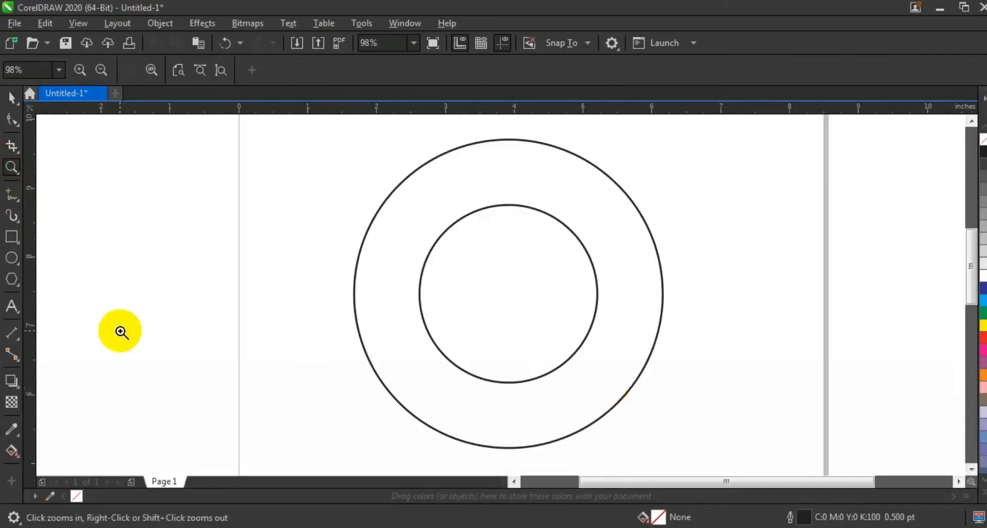
pyautogui.click(11, 238)
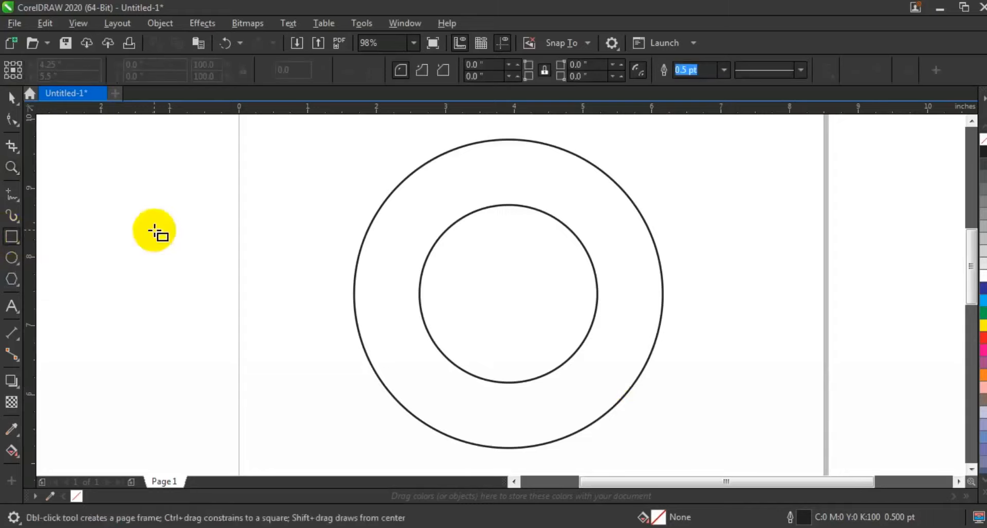
pyautogui.press('ctrl')
pyautogui.moveTo(140, 189); pyautogui.dragTo(214, 263)
pyautogui.click(15, 102)
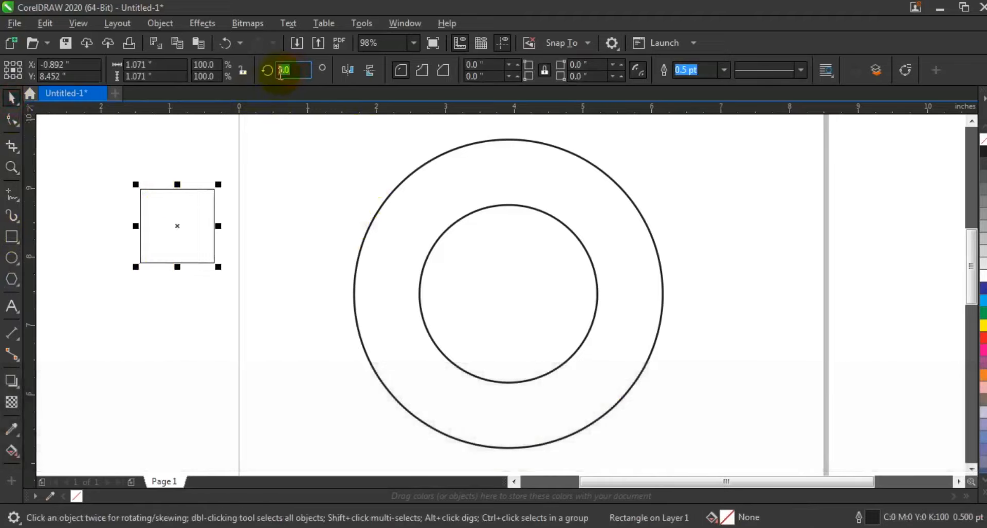
pyautogui.write('45')
pyautogui.press('Return')
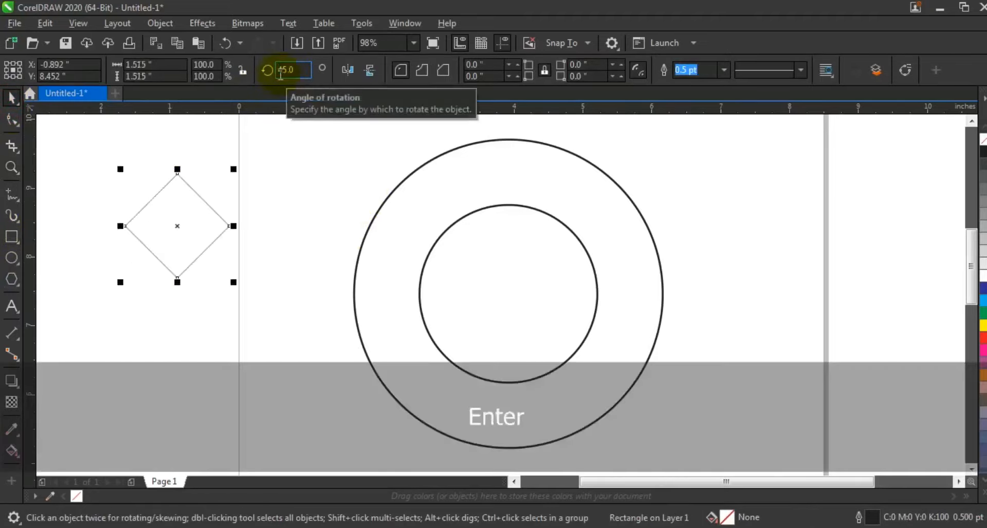
# Step: Convert the rotated square to curves and delete its leftmost node to leave a right-pointing triangle
pyautogui.hotkey('shift', 'F2')
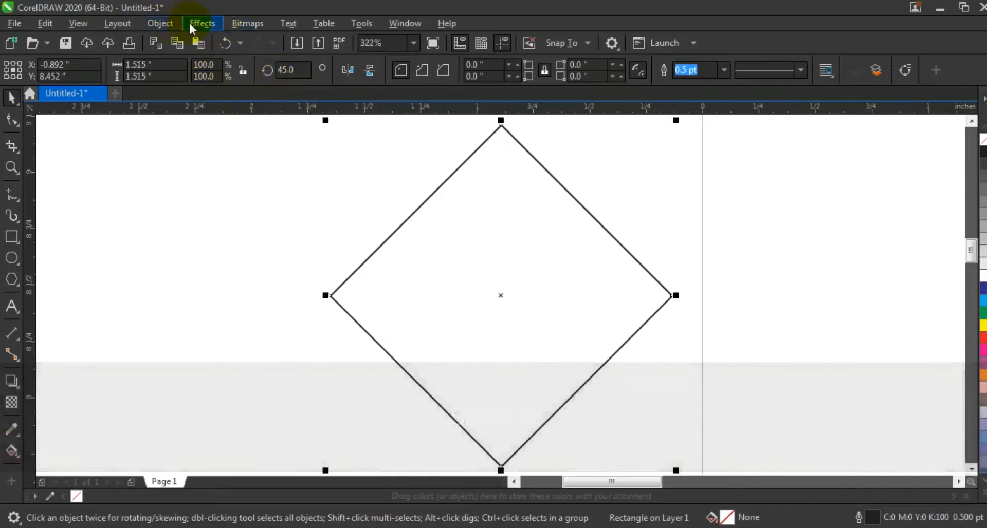
pyautogui.click(156, 24)
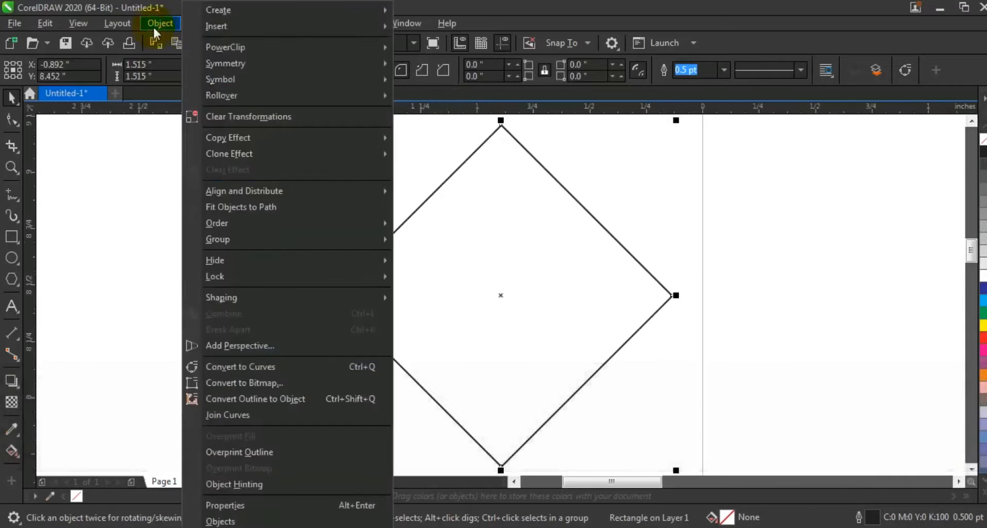
pyautogui.click(245, 367)
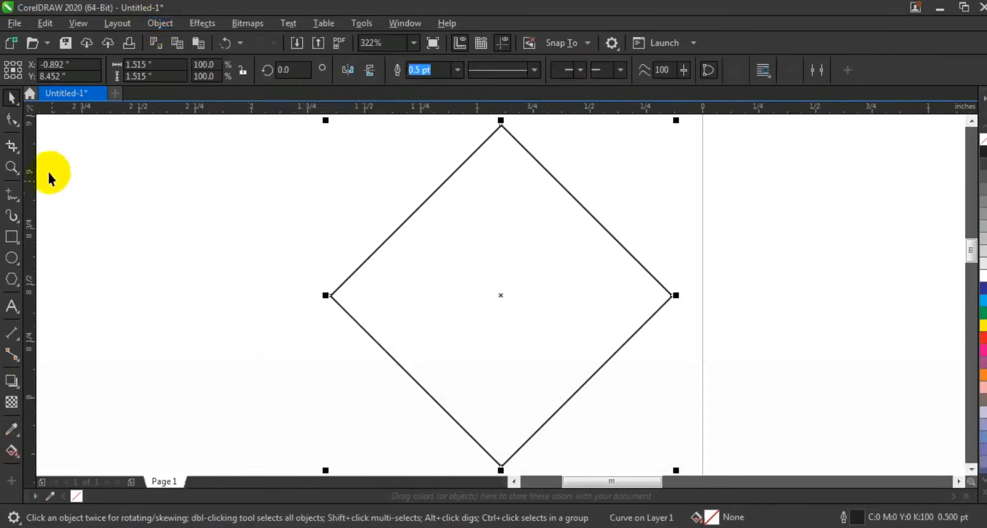
pyautogui.click(15, 122)
pyautogui.moveTo(260, 276); pyautogui.dragTo(343, 312)
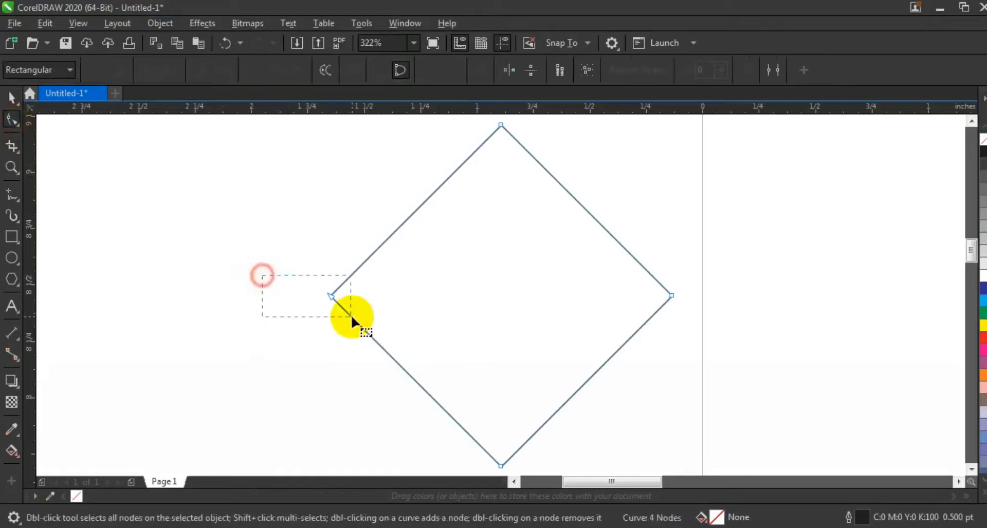
pyautogui.press('Delete')
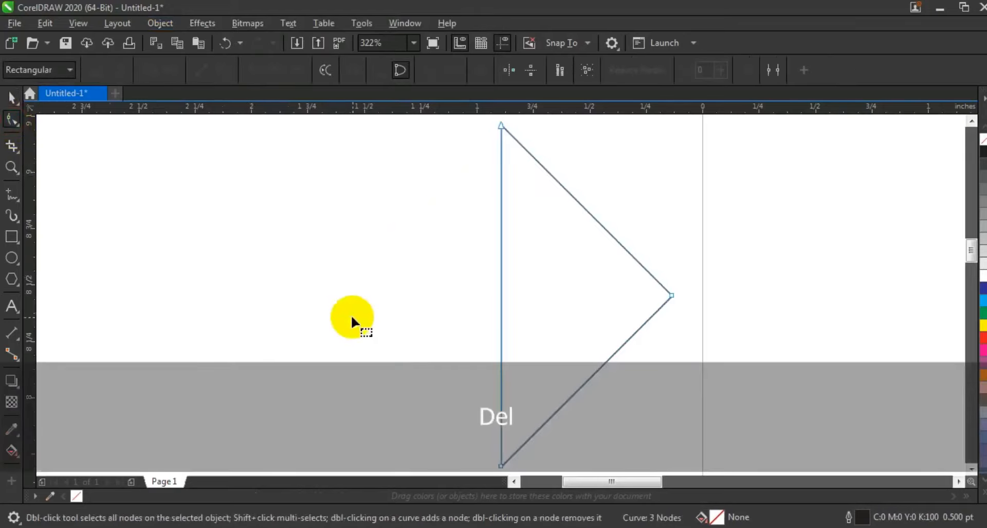
# Step: Move the triangle inside the inner circle and align it to that circle's horizontal centre line
pyautogui.press('F3')
pyautogui.press('space')
pyautogui.moveTo(282, 266); pyautogui.dragTo(520, 306)
pyautogui.keyDown('shift'); pyautogui.click(557, 268); pyautogui.keyUp('shift')
pyautogui.press('e')
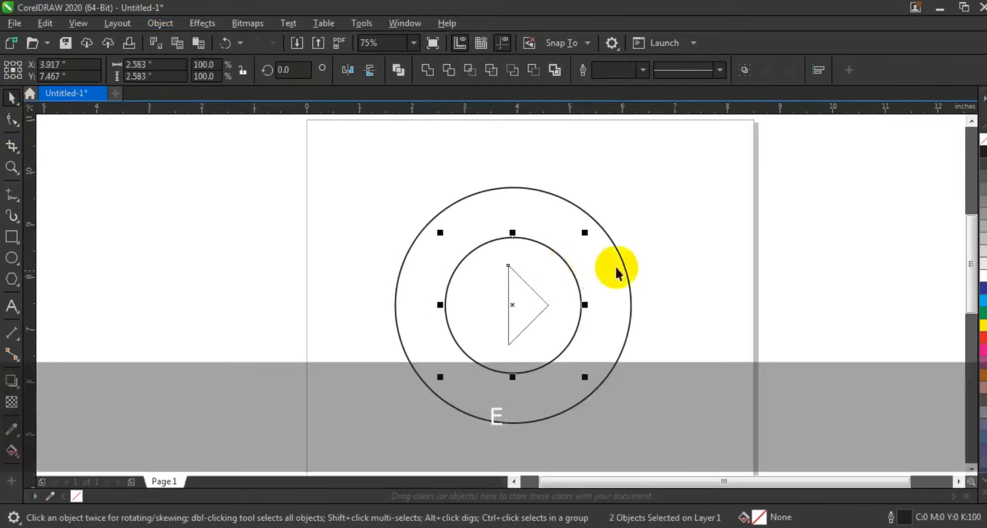
pyautogui.click(697, 257)
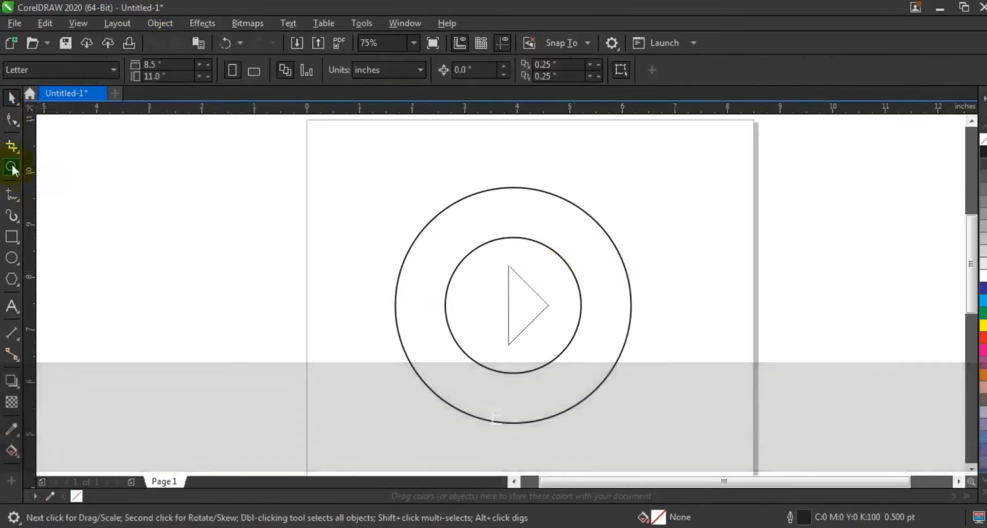
# Step: Set the triangle's outline to 2 pt and shorten it symmetrically to about 1.2 inches tall
pyautogui.click(12, 167)
pyautogui.moveTo(346, 185); pyautogui.dragTo(718, 432)
pyautogui.press('space')
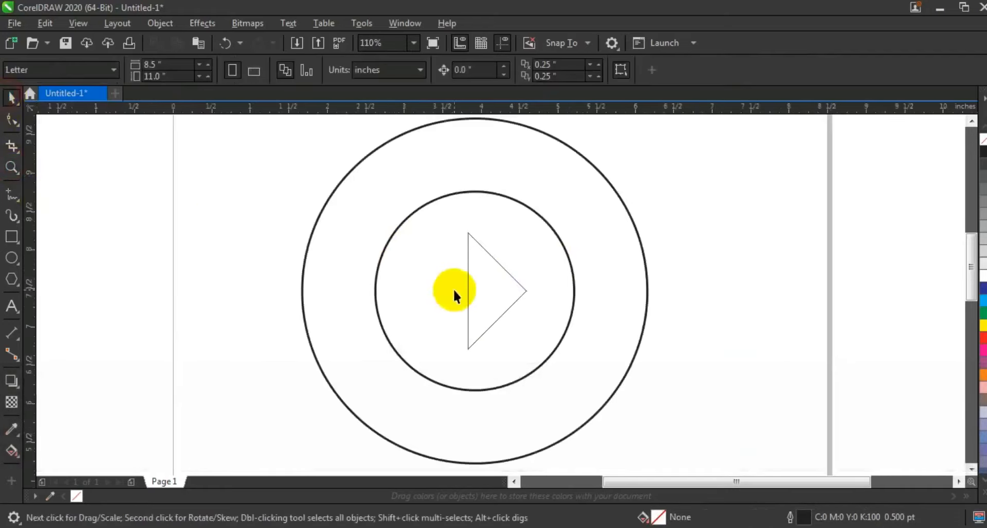
pyautogui.click(482, 288)
pyautogui.click(457, 70)
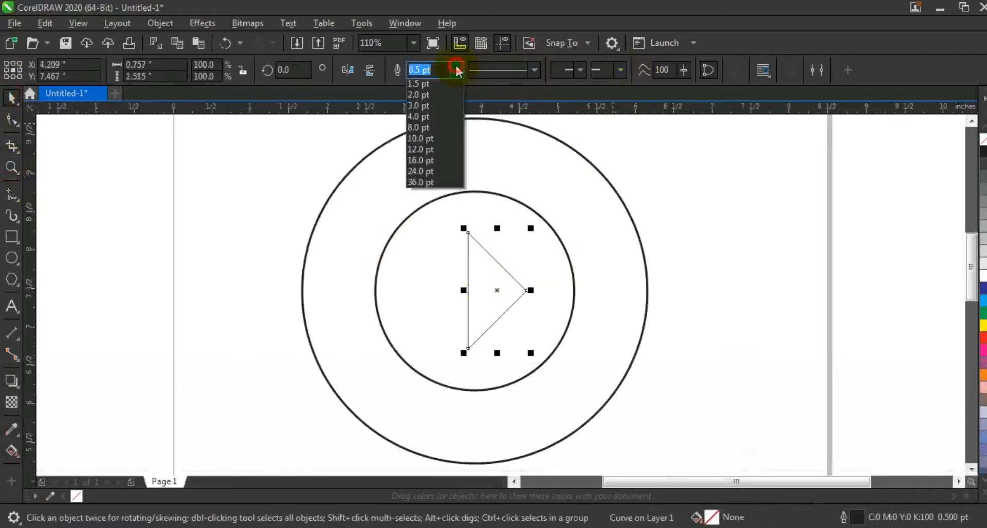
pyautogui.click(433, 150)
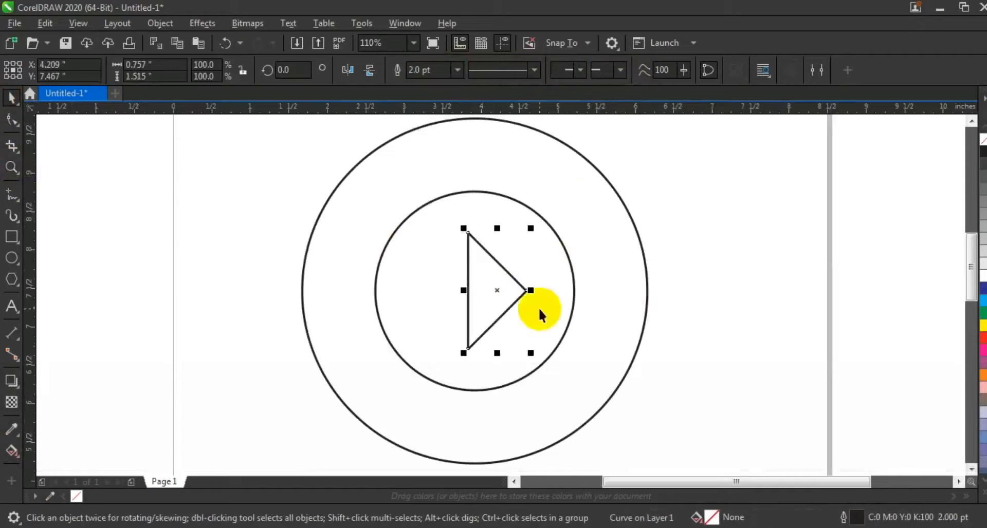
pyautogui.moveTo(497, 228); pyautogui.dragTo(736, 242)
pyautogui.click(735, 241)
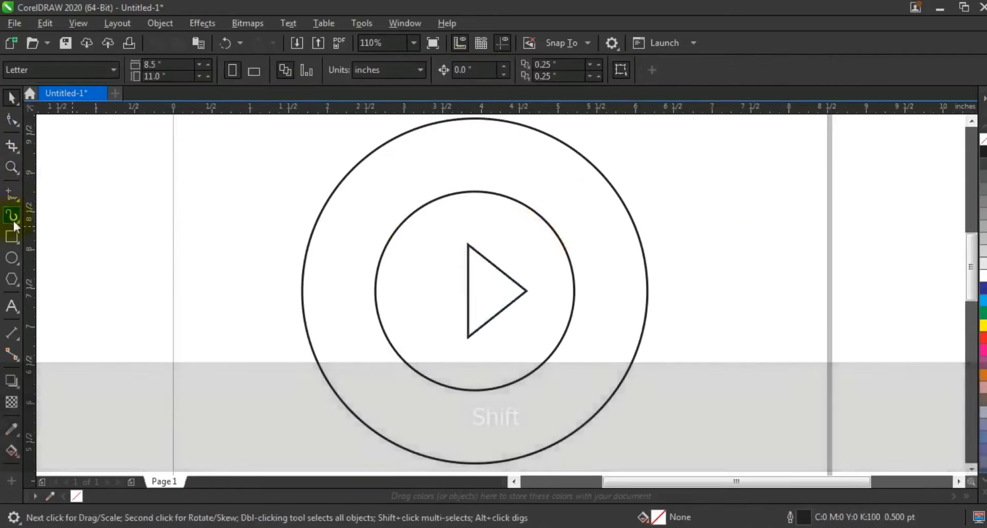
# Step: Draw a rectangle about 1.69 by 0.65 inches from the triangle's base out past the inner circle, with a 2 pt outline
pyautogui.click(11, 236)
pyautogui.moveTo(476, 268); pyautogui.dragTo(345, 314)
pyautogui.click(11, 96)
pyautogui.moveTo(410, 263); pyautogui.dragTo(410, 259)
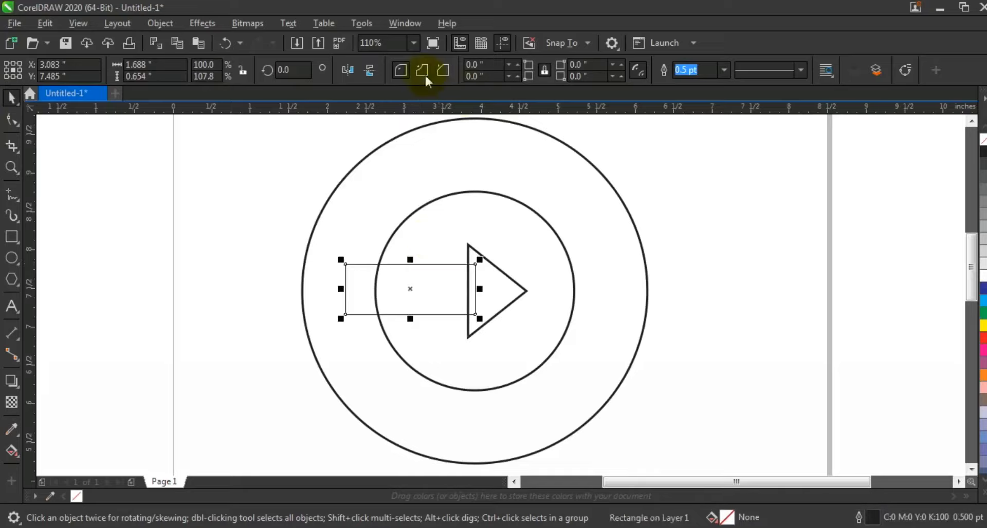
pyautogui.click(723, 70)
pyautogui.click(683, 150)
pyautogui.click(700, 251)
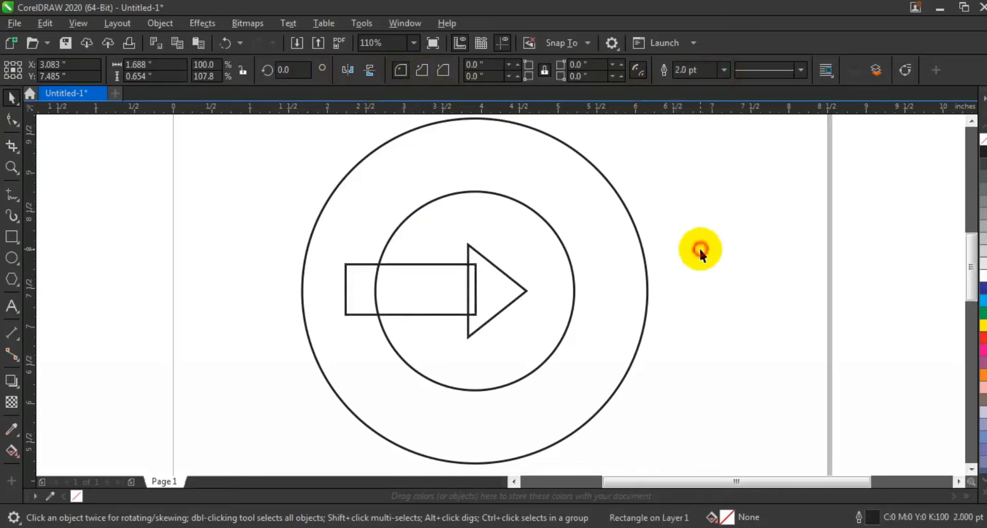
# Step: Align the rectangle to the triangle's horizontal centre line and weld the two into one arrow
pyautogui.click(439, 264)
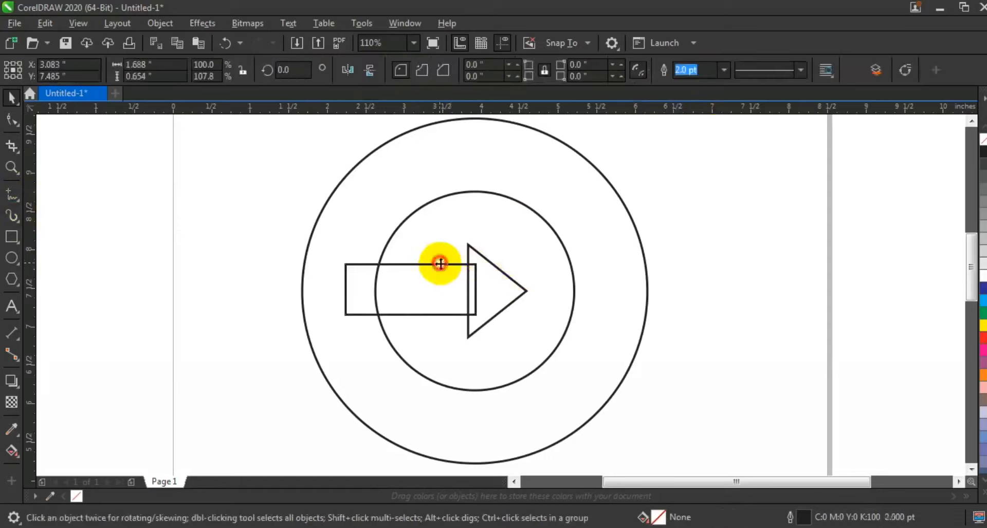
pyautogui.keyDown('shift'); pyautogui.click(496, 274); pyautogui.keyUp('shift')
pyautogui.press('e')
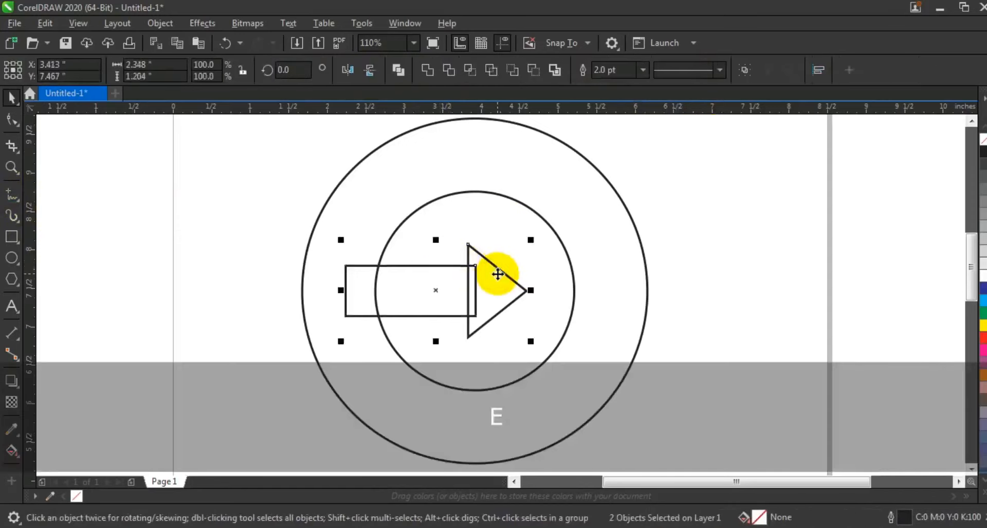
pyautogui.click(429, 70)
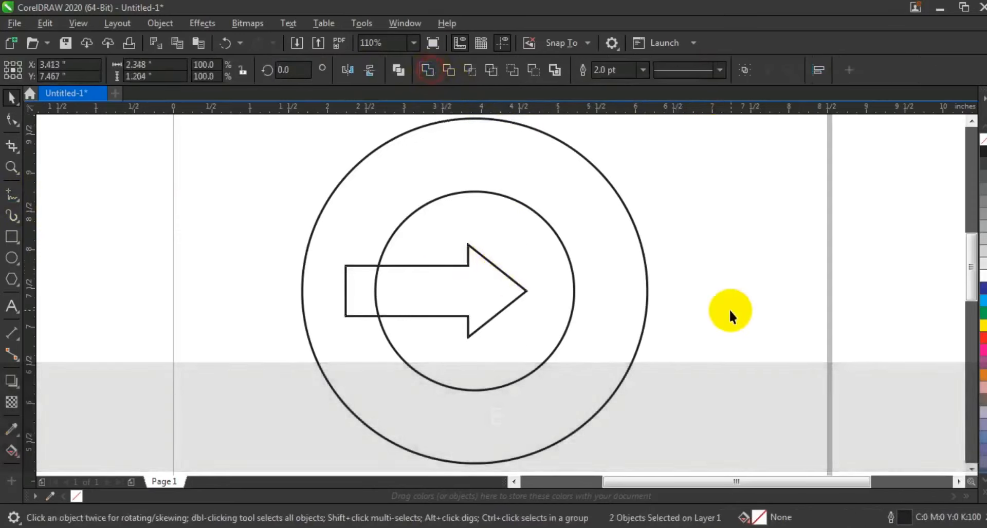
pyautogui.click(730, 310)
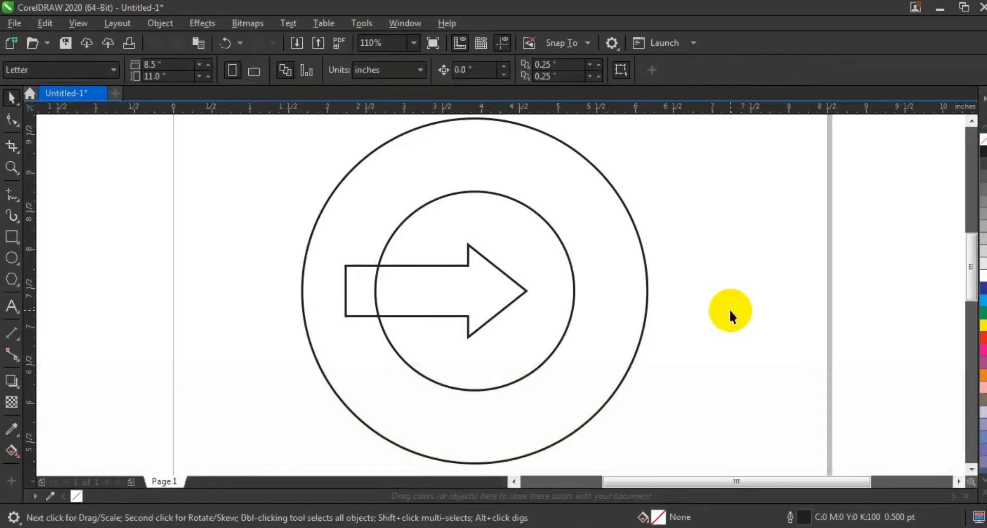
# Step: Combine the inner and outer circles into a single ring-shaped curve
pyautogui.click(493, 265)
pyautogui.keyDown('shift'); pyautogui.click(544, 228); pyautogui.keyUp('shift')
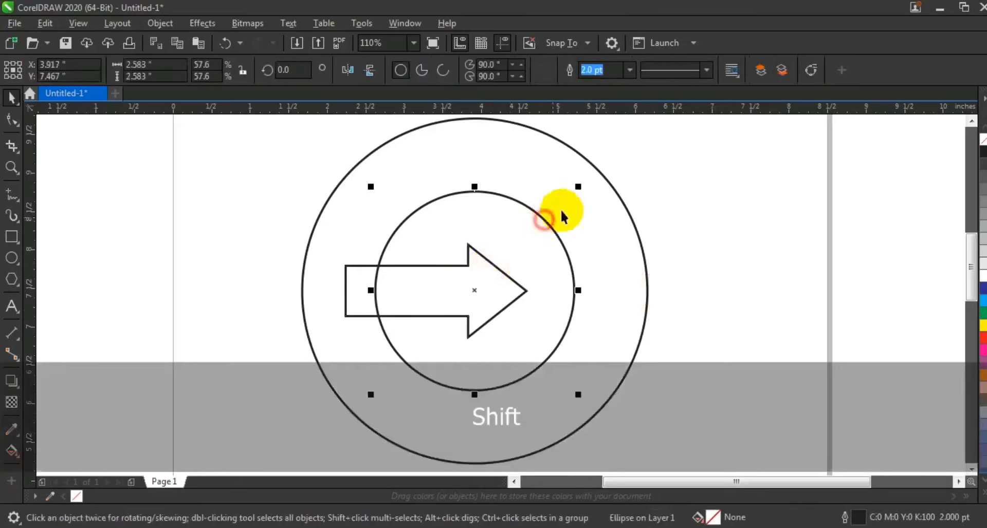
pyautogui.keyDown('shift'); pyautogui.click(596, 169); pyautogui.keyUp('shift')
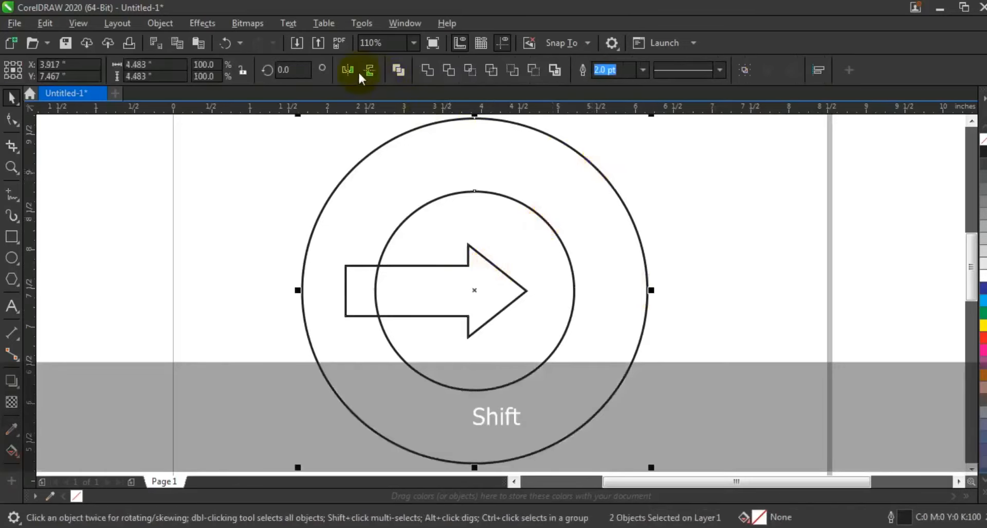
pyautogui.click(398, 70)
# Step: Align the arrow to the ring's horizontal centre line and weld the arrow to the ring
pyautogui.click(476, 254)
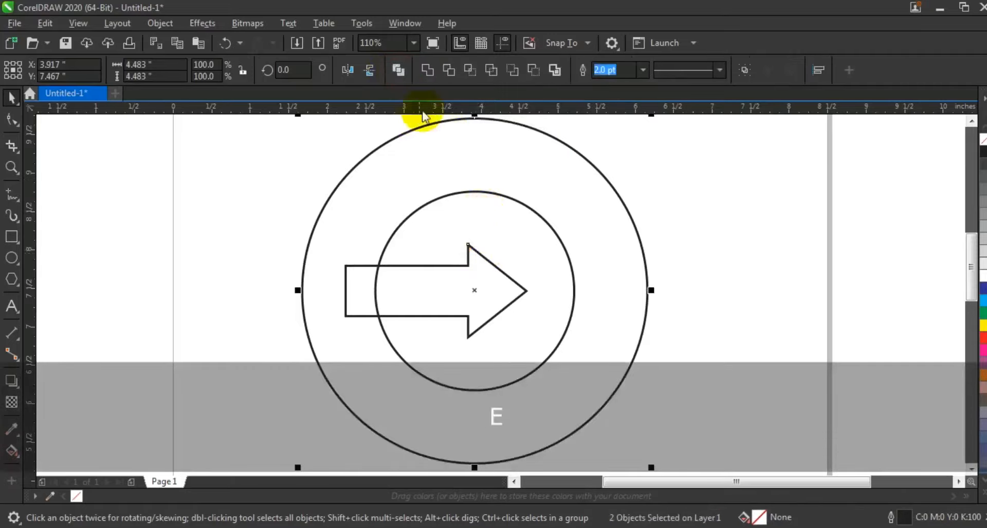
pyautogui.click(430, 72)
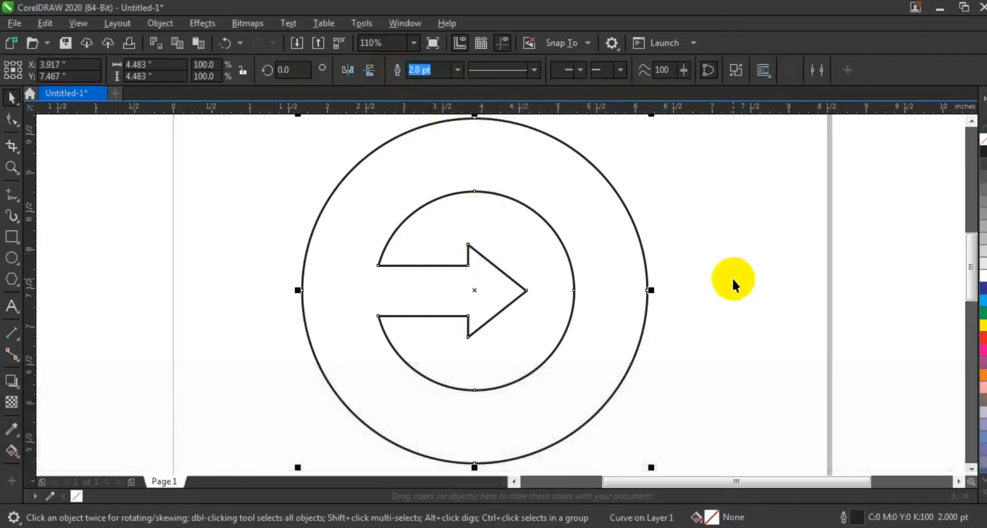
pyautogui.click(732, 282)
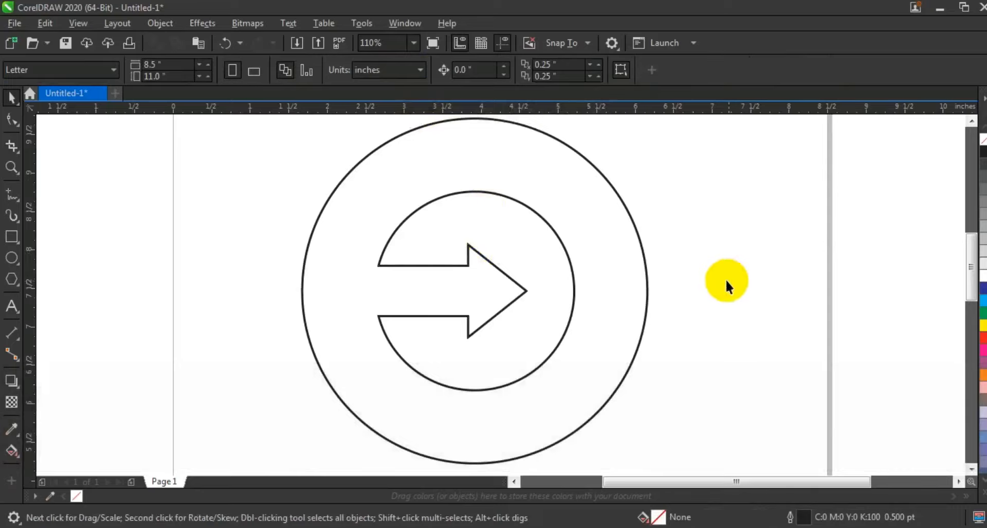
# Step: Draw a circle about 1.82 inches in diameter beside the ring and set its outline to 2 pt
pyautogui.click(12, 168)
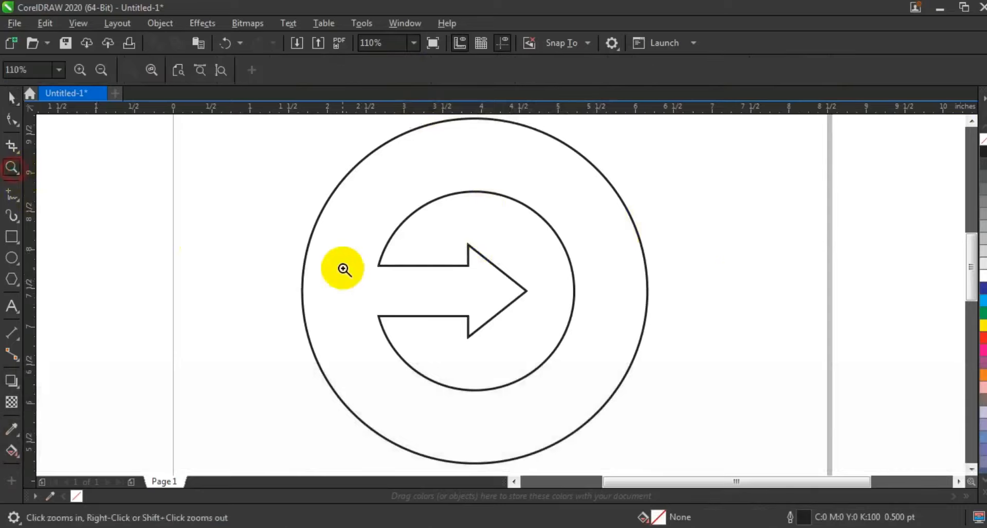
pyautogui.rightClick(347, 267)
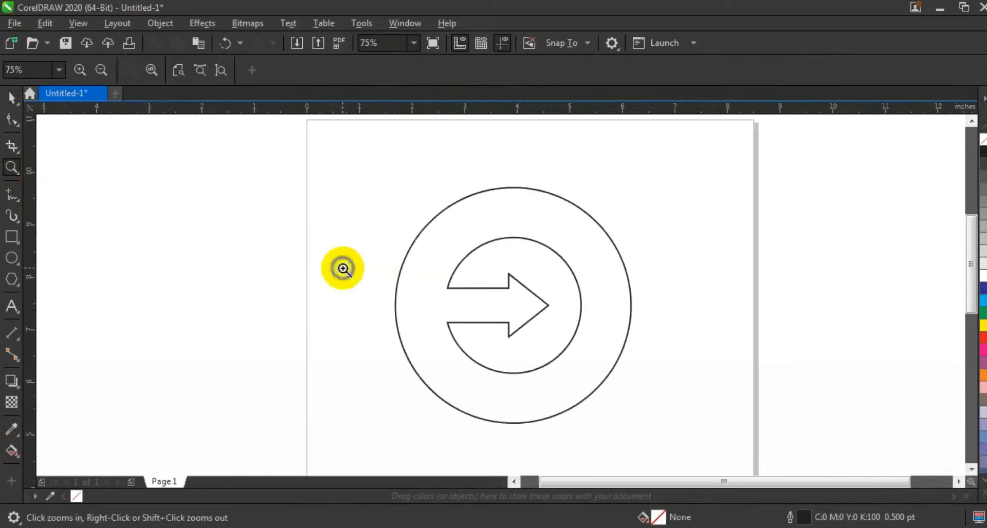
pyautogui.click(12, 258)
pyautogui.moveTo(282, 165); pyautogui.dragTo(329, 260)
pyautogui.press('space')
pyautogui.click(629, 69)
pyautogui.click(599, 151)
# Step: Move the small circle onto the upper part of the ring and enlarge it to about 1.92 inches in diameter
pyautogui.moveTo(331, 204); pyautogui.dragTo(509, 233)
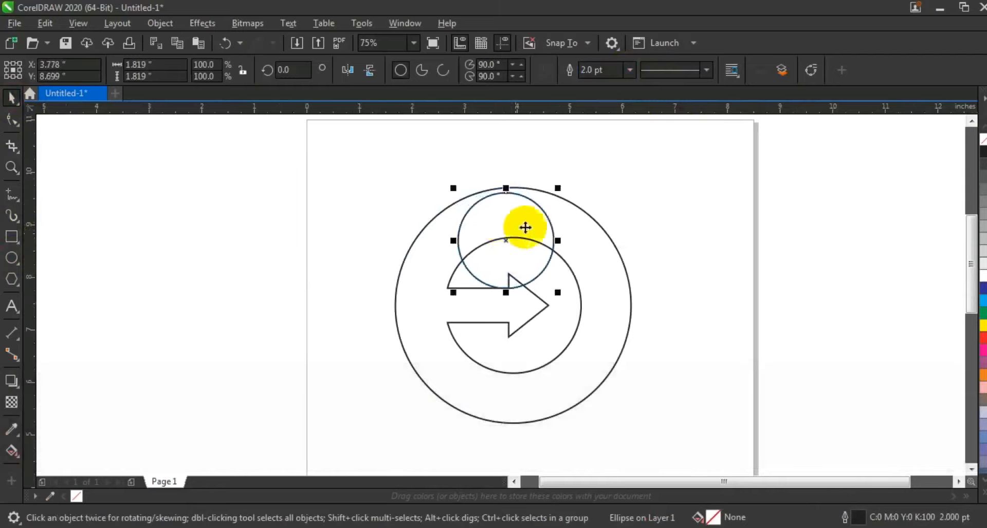
pyautogui.moveTo(562, 186); pyautogui.dragTo(566, 180)
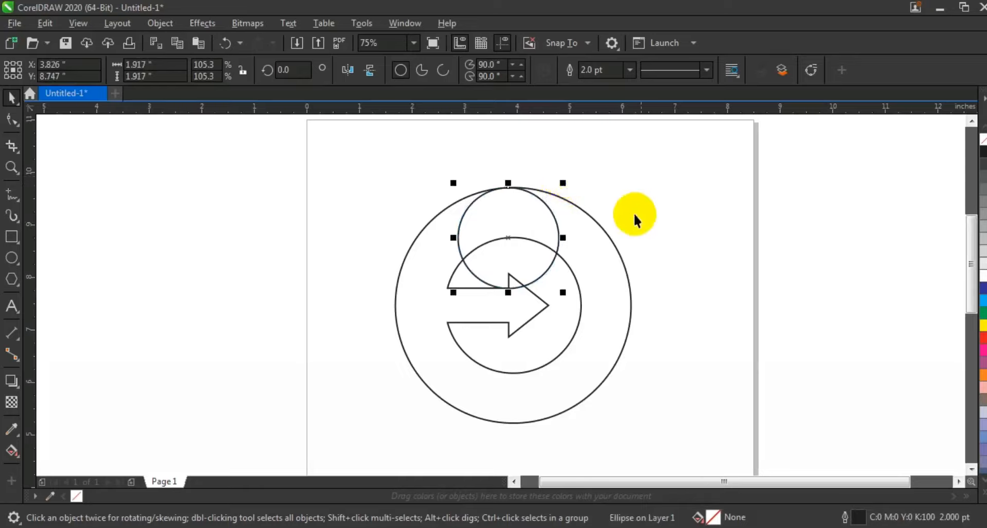
# Step: Enlarge the small circle to about 1.96 inches in diameter and place a copy straight below it on the ring's lower part
pyautogui.moveTo(565, 184); pyautogui.dragTo(568, 180)
pyautogui.hotkey('shift', 'F2')
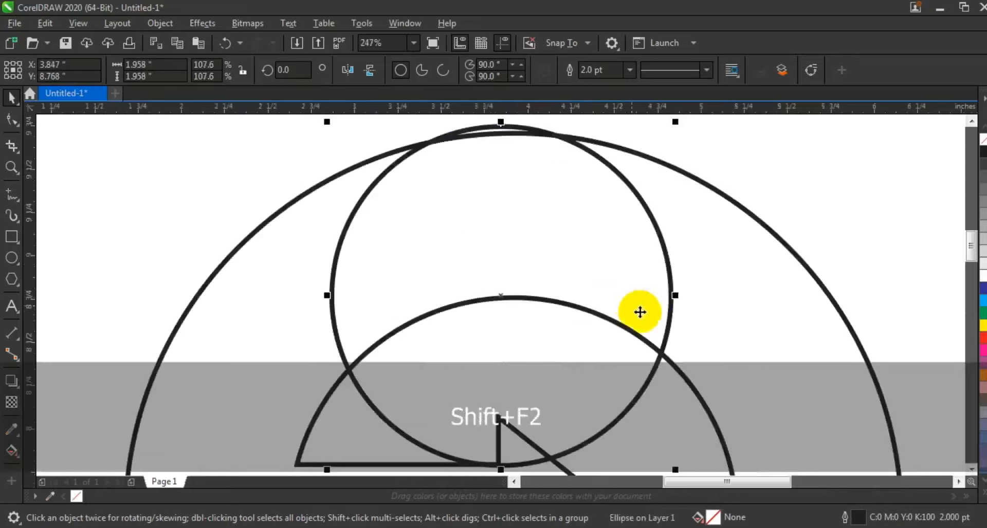
pyautogui.press('F3')
pyautogui.press('F3')
pyautogui.moveTo(540, 234); pyautogui.dragTo(541, 354)
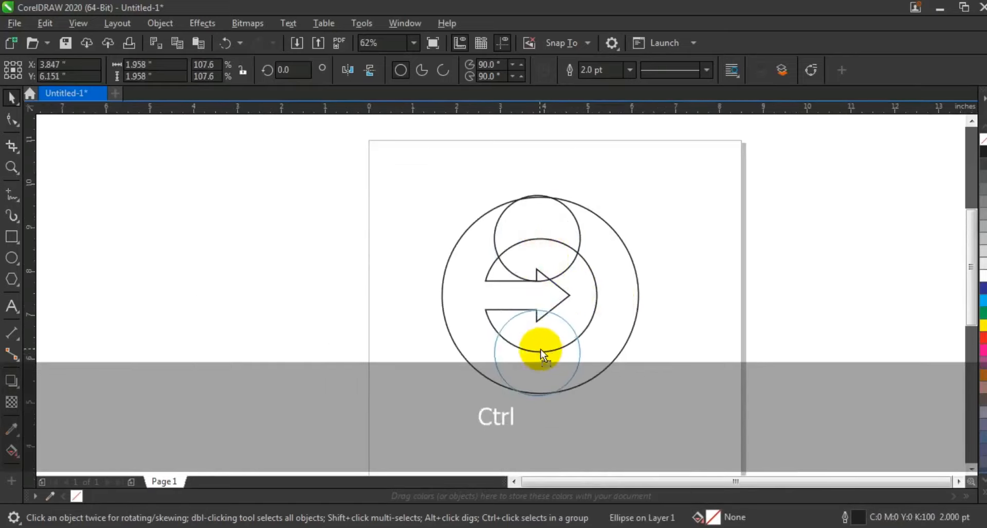
pyautogui.moveTo(541, 350); pyautogui.dragTo(541, 349)
pyautogui.click(690, 358)
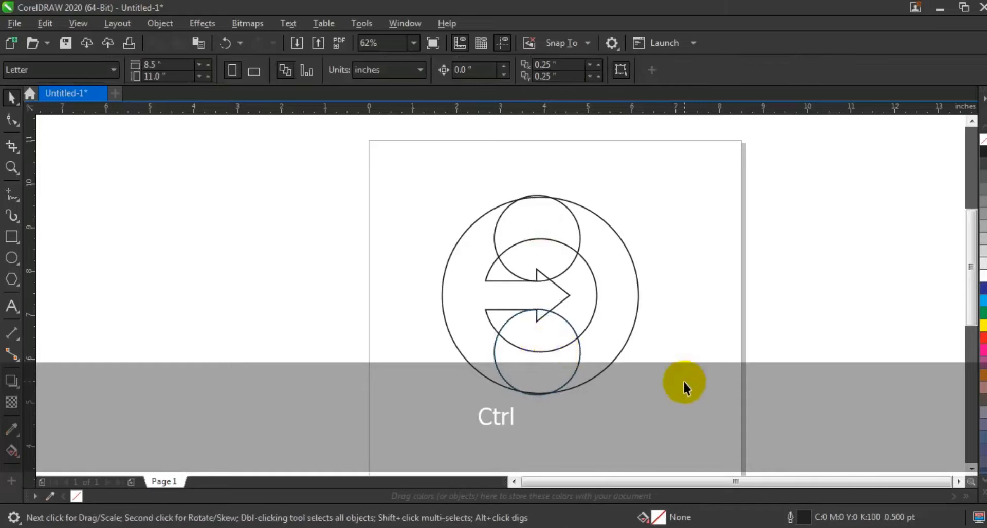
# Step: Smart-fill the ring's left area, the arrow and their small adjoining regions with purple and a 0.5 pt outline
pyautogui.click(11, 167)
pyautogui.moveTo(421, 188); pyautogui.dragTo(634, 392)
pyautogui.click(18, 102)
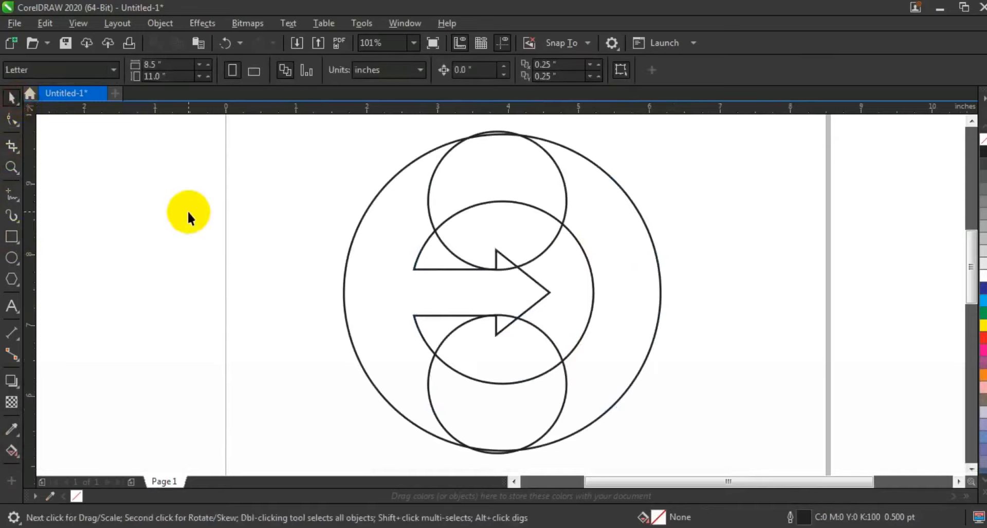
pyautogui.click(19, 455)
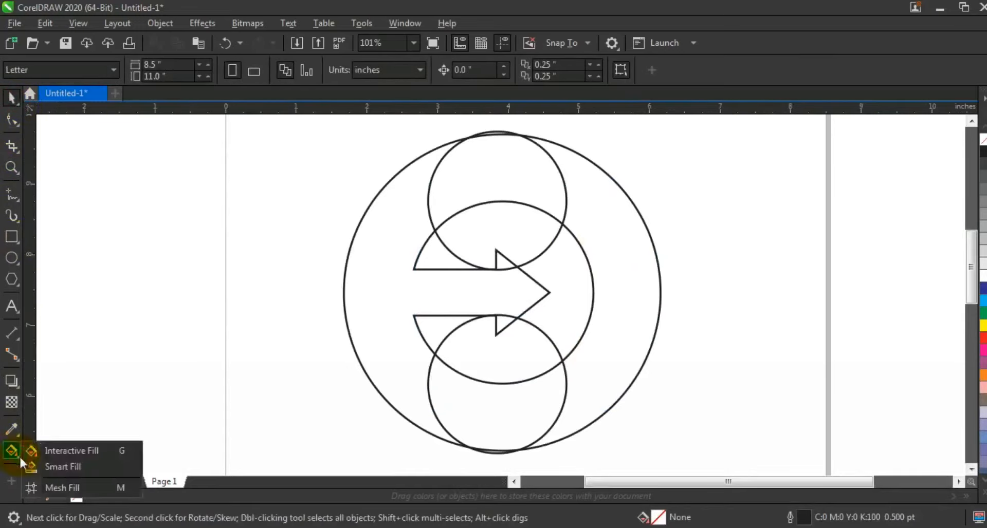
pyautogui.click(48, 467)
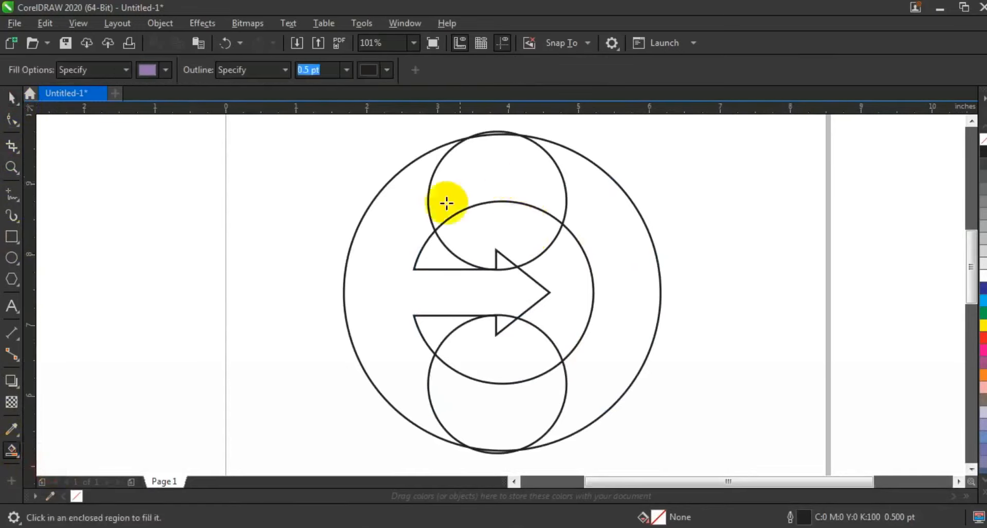
pyautogui.click(405, 191)
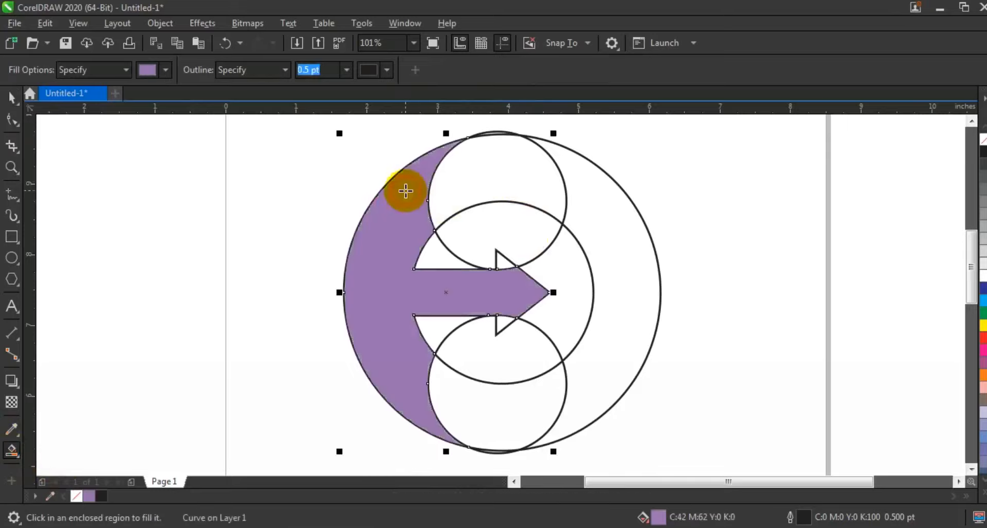
pyautogui.click(434, 249)
pyautogui.click(434, 320)
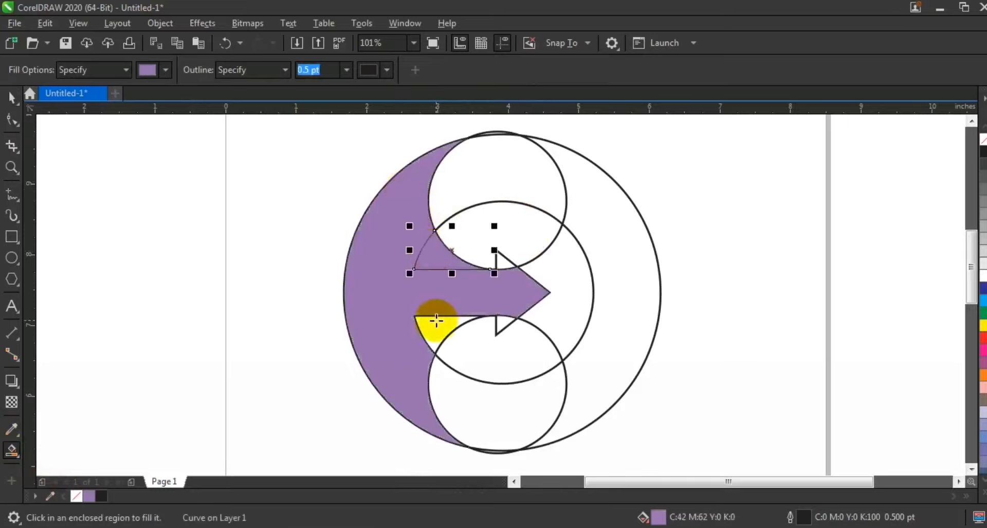
pyautogui.click(499, 325)
pyautogui.click(502, 260)
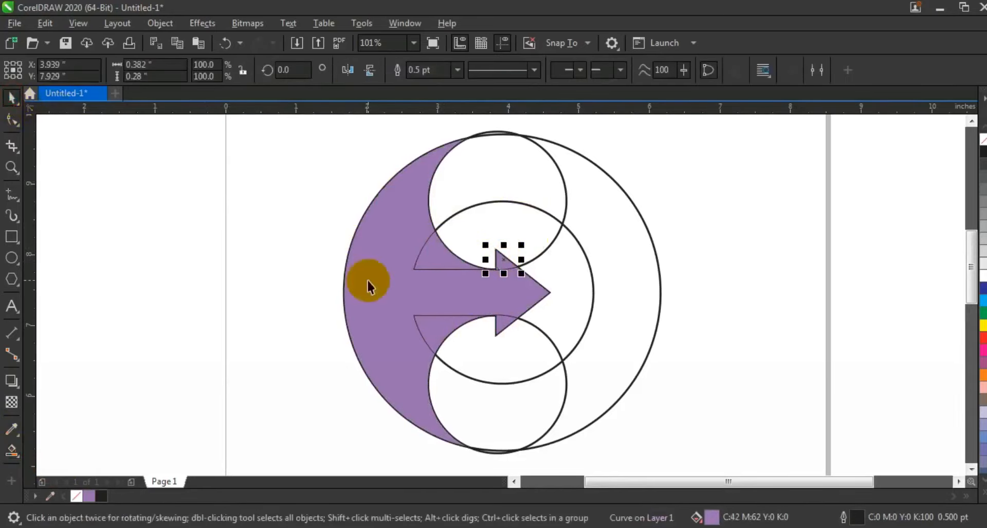
pyautogui.press('Escape')
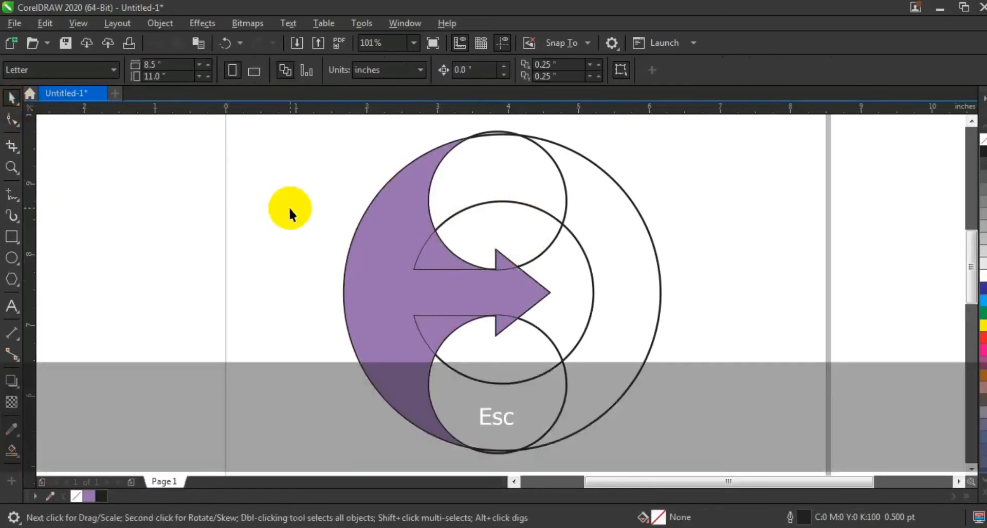
# Step: Delete the upper and lower small circles
pyautogui.click(539, 249)
pyautogui.press('Delete')
pyautogui.click(549, 340)
pyautogui.press('Delete')
# Step: Weld all the purple pieces into a single arrow shape
pyautogui.moveTo(265, 127); pyautogui.dragTo(560, 453)
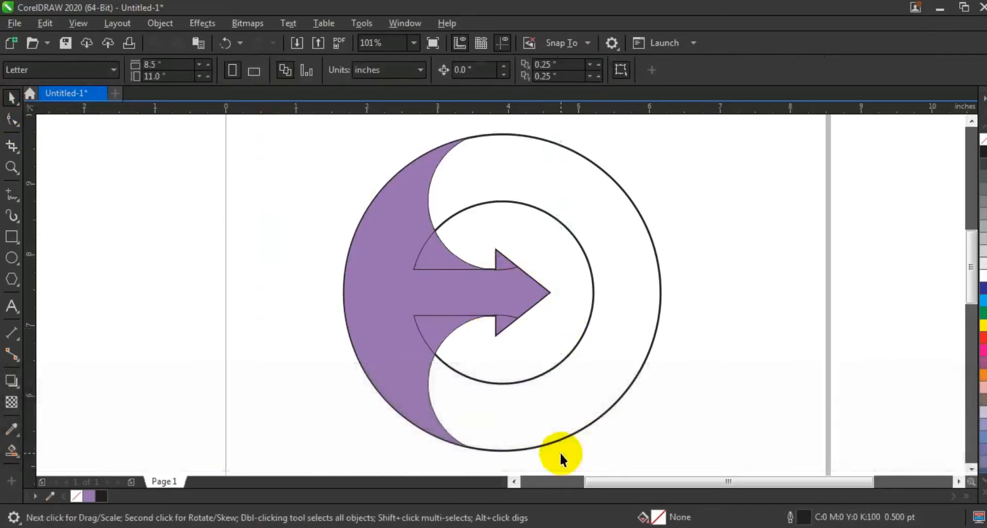
pyautogui.click(433, 70)
pyautogui.click(234, 255)
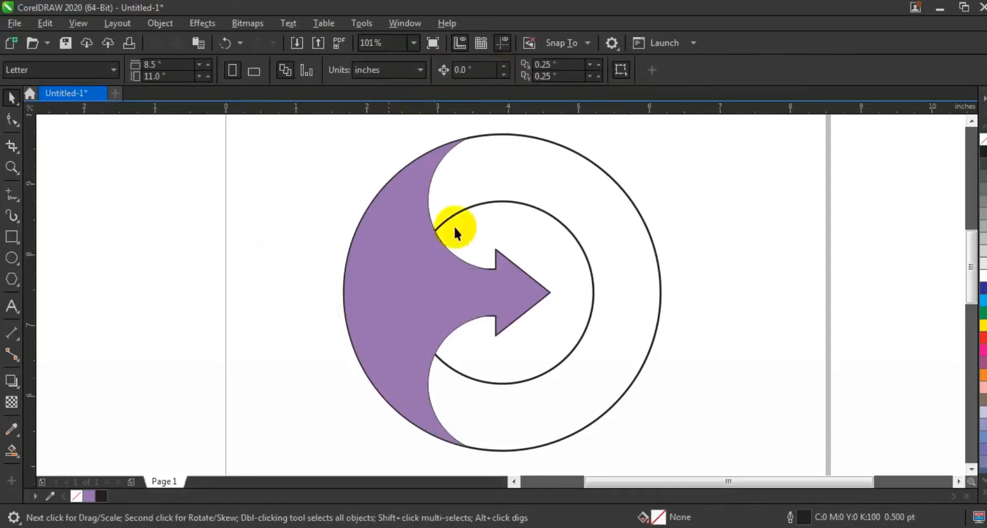
# Step: Smart-fill the remaining right part of the ring with light blue (C42 M12 Y0 K0)
pyautogui.click(13, 450)
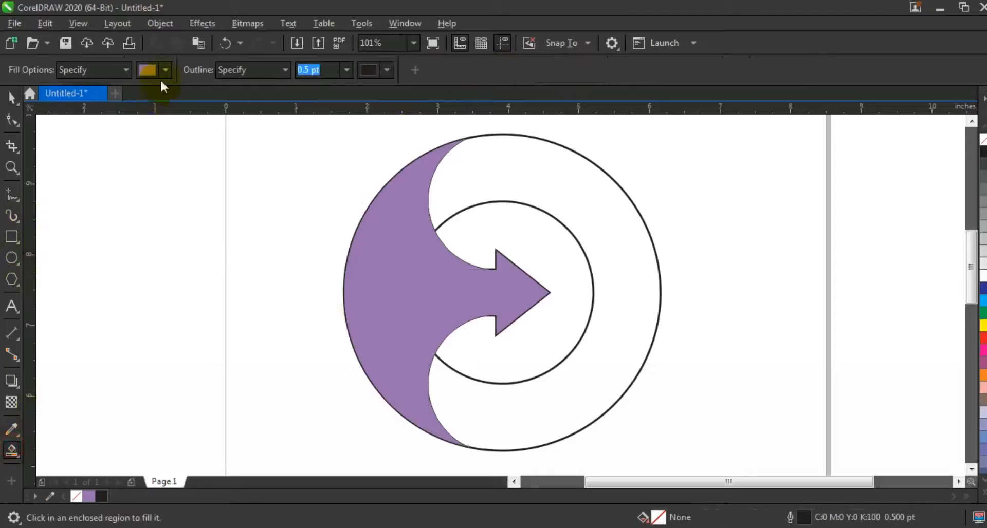
pyautogui.click(166, 70)
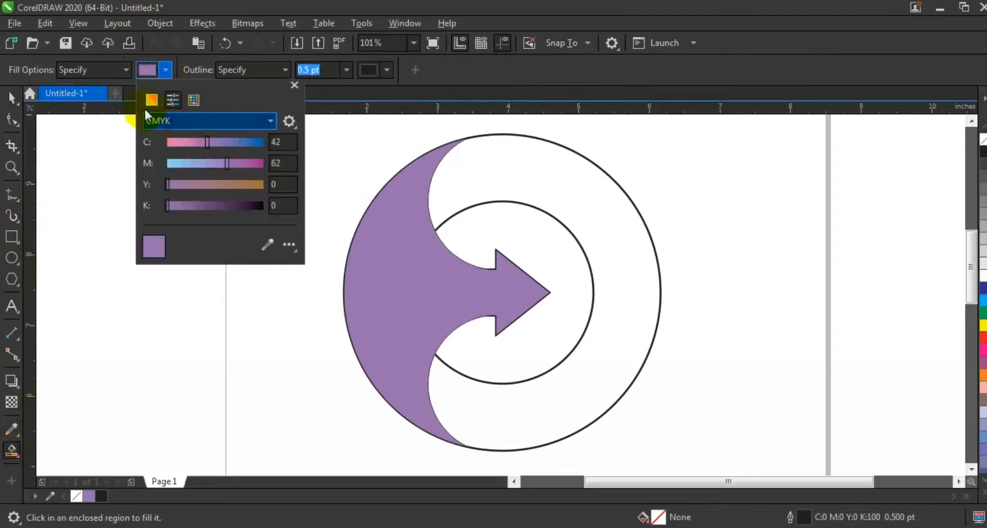
pyautogui.moveTo(168, 169); pyautogui.dragTo(179, 162)
pyautogui.click(612, 219)
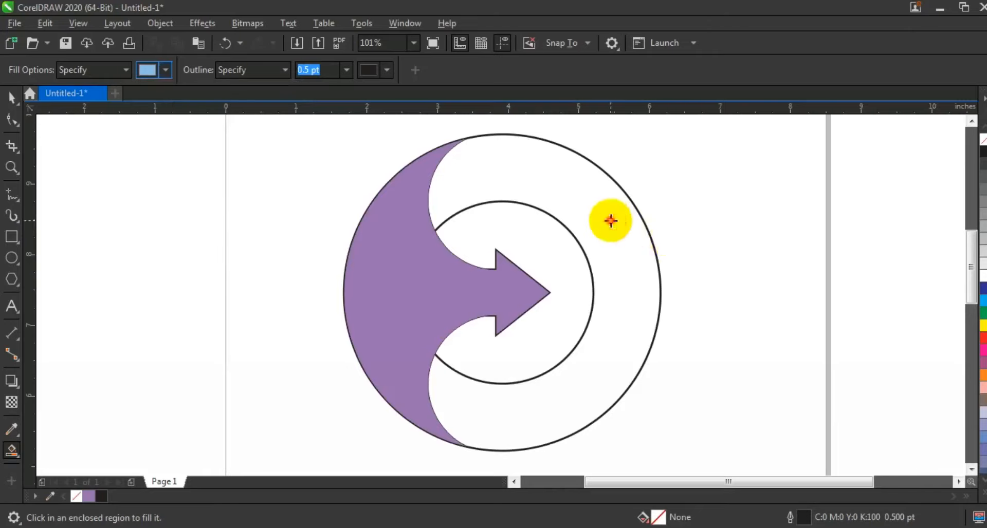
pyautogui.click(610, 219)
pyautogui.click(11, 98)
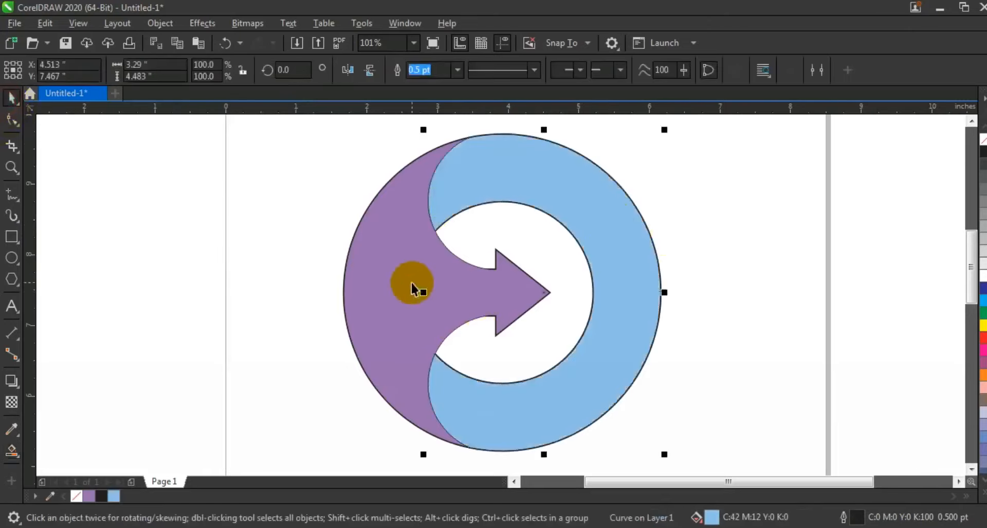
# Step: Move the purple and light-blue shapes together off the original ring outline and delete that outline
pyautogui.keyDown('shift'); pyautogui.click(408, 279); pyautogui.keyUp('shift')
pyautogui.press('F3')
pyautogui.moveTo(451, 276); pyautogui.dragTo(466, 261)
pyautogui.click(406, 237)
pyautogui.press('Delete')
pyautogui.click(183, 262)
pyautogui.click(668, 315)
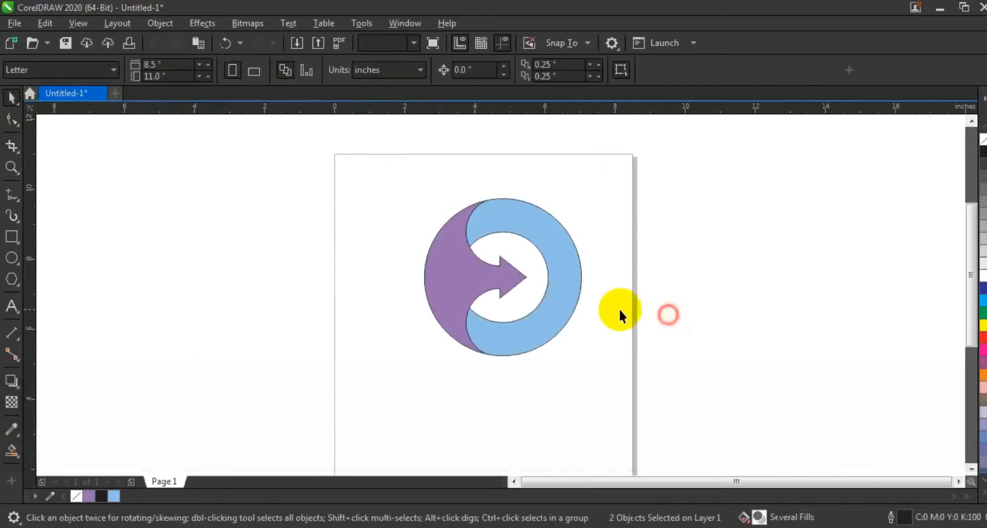
# Step: Change the light-blue shape's uniform fill to dark navy (C100 M90 Y12 K58)
pyautogui.click(12, 168)
pyautogui.moveTo(385, 190); pyautogui.dragTo(636, 380)
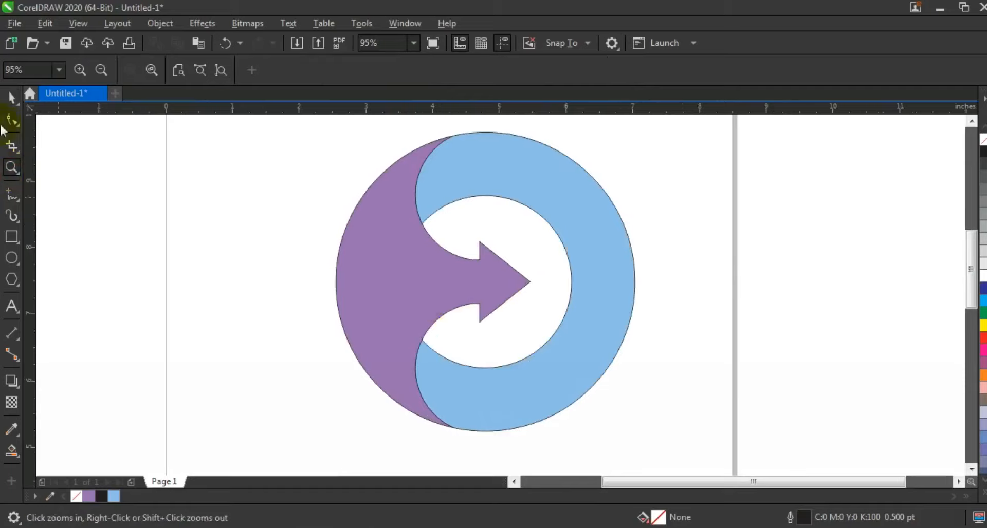
pyautogui.click(19, 103)
pyautogui.click(597, 257)
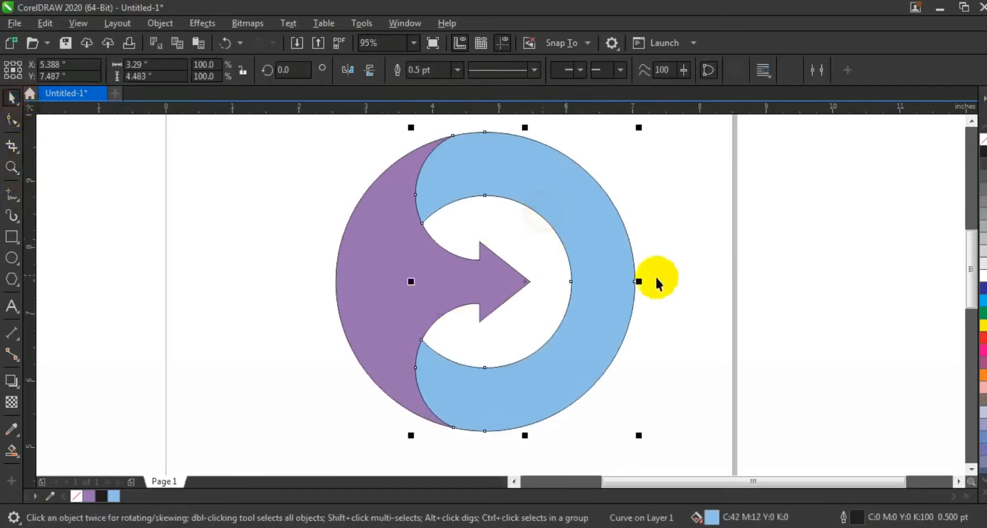
pyautogui.click(20, 461)
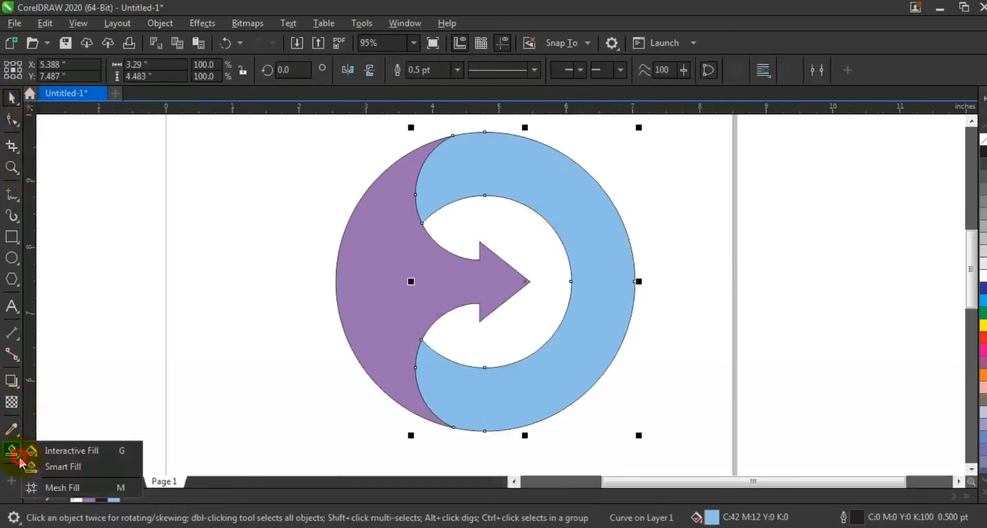
pyautogui.click(49, 453)
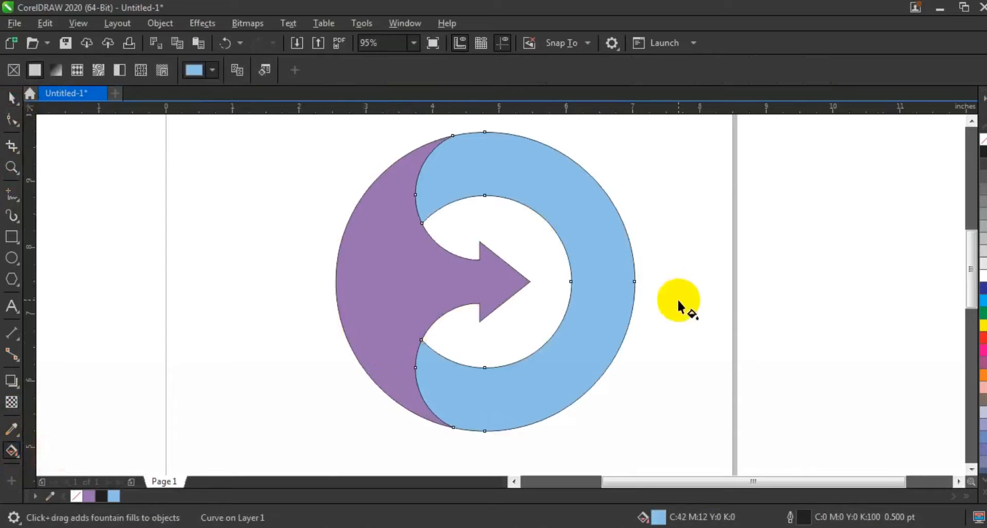
pyautogui.click(213, 71)
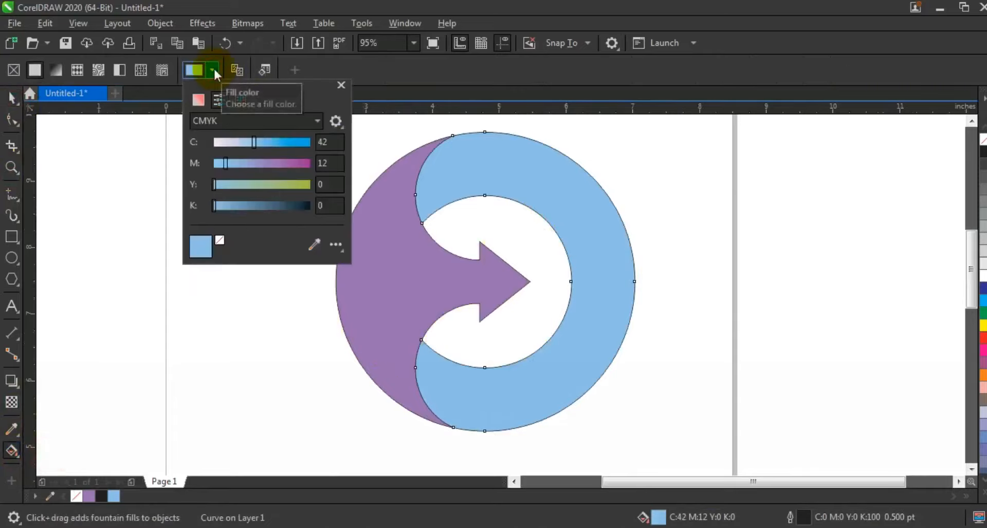
pyautogui.click(198, 101)
pyautogui.click(258, 245)
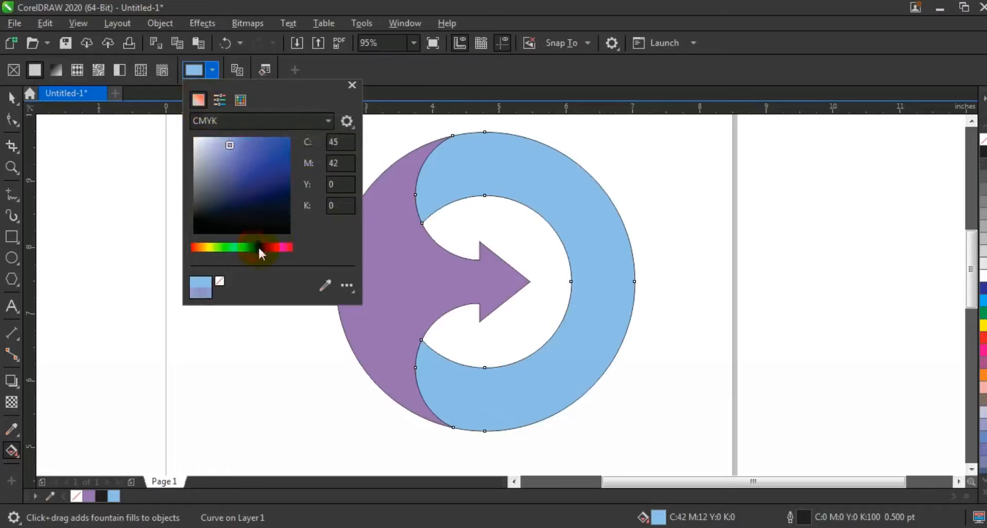
pyautogui.click(277, 192)
pyautogui.click(277, 194)
pyautogui.click(430, 199)
# Step: Apply a horizontal linear fountain fill from navy to bright blue across the right ring shape and shift its start slightly left
pyautogui.moveTo(456, 253); pyautogui.dragTo(586, 254)
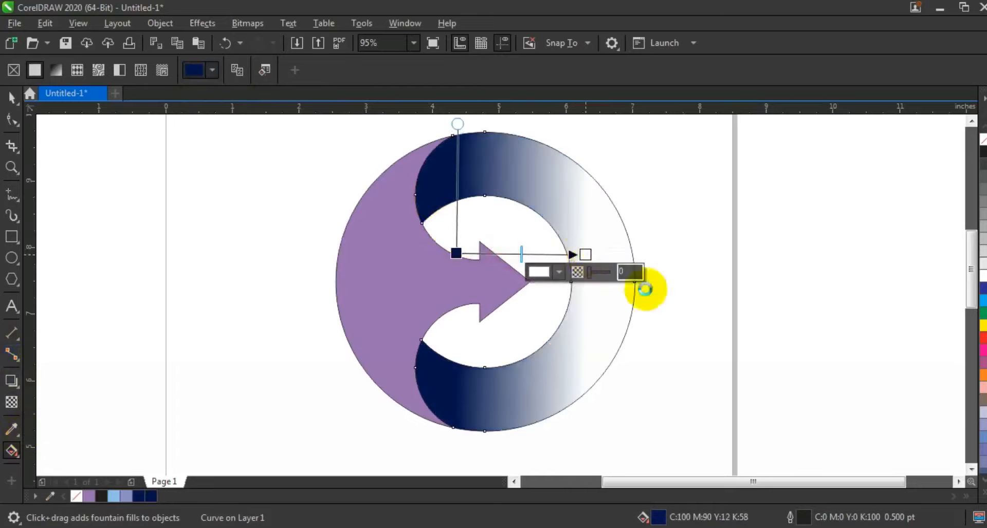
pyautogui.click(984, 493)
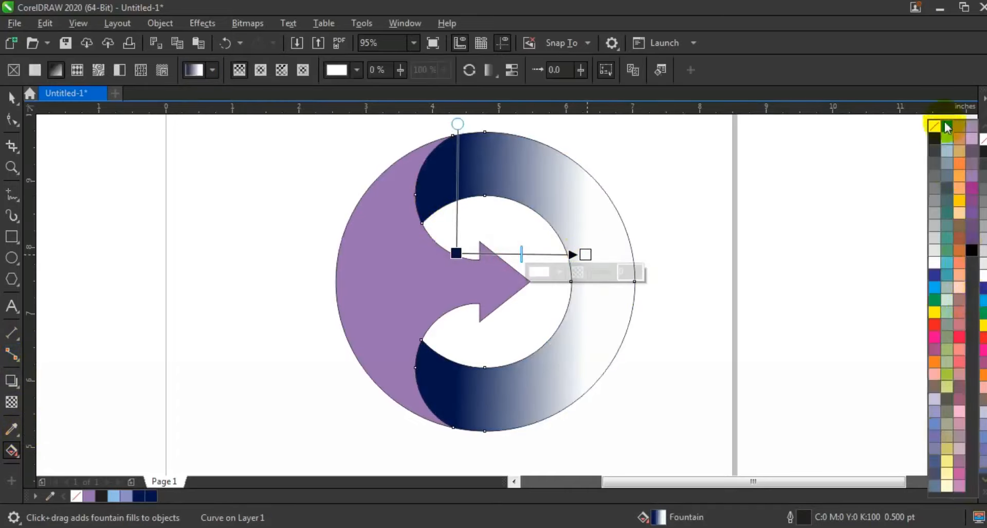
pyautogui.moveTo(948, 131); pyautogui.dragTo(590, 252)
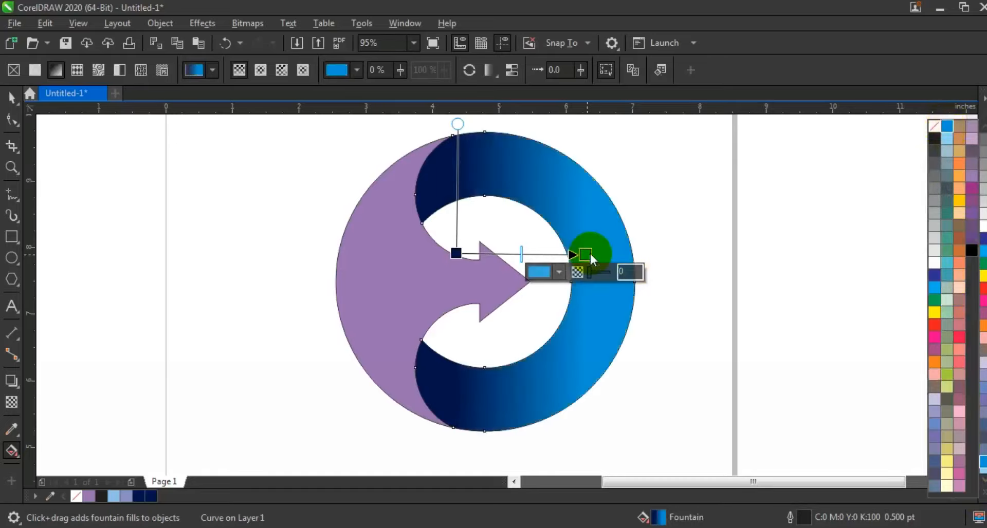
pyautogui.click(464, 265)
pyautogui.moveTo(455, 253); pyautogui.dragTo(447, 253)
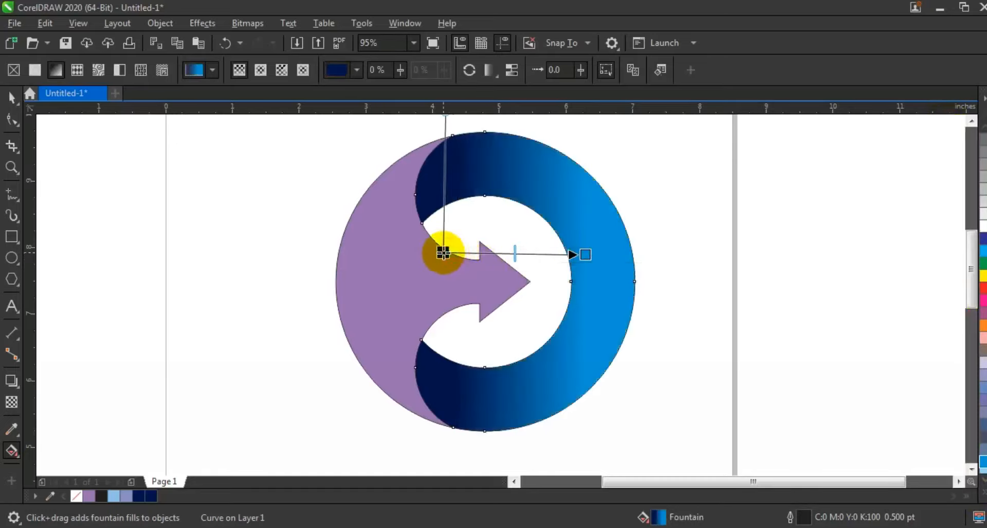
# Step: Fill the purple arrow shape with a linear fountain running from navy at its left edge to bright blue at the arrowhead
pyautogui.click(410, 324)
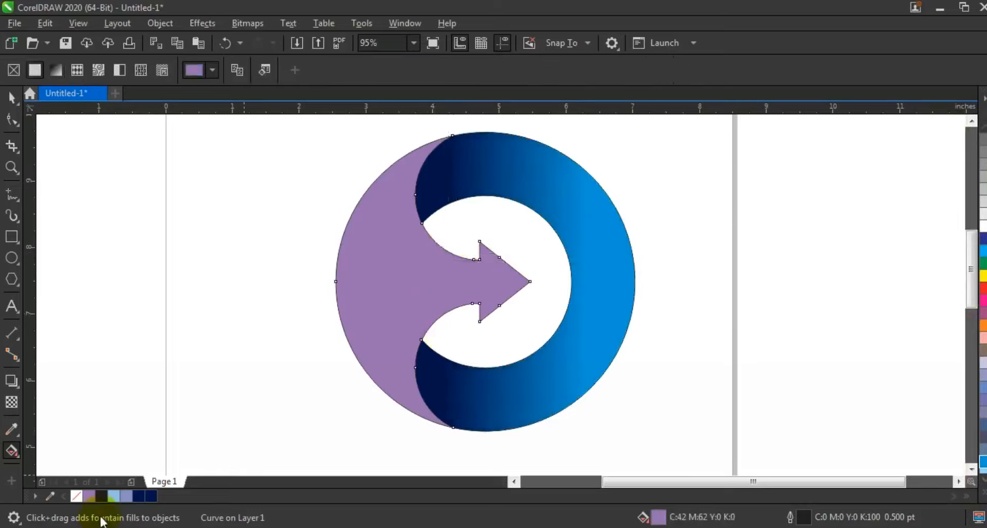
pyautogui.moveTo(153, 501); pyautogui.dragTo(540, 293)
pyautogui.moveTo(345, 258); pyautogui.dragTo(508, 270)
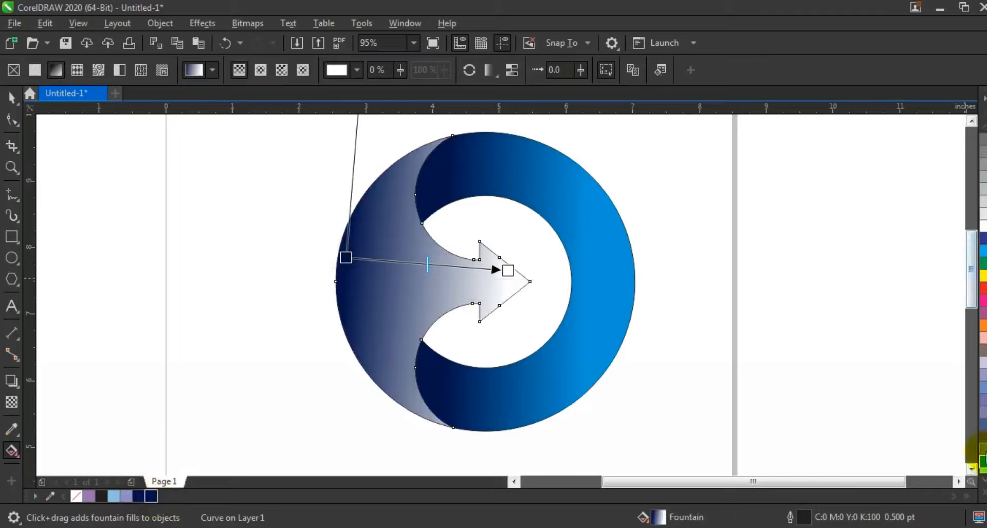
pyautogui.moveTo(631, 329); pyautogui.dragTo(508, 271)
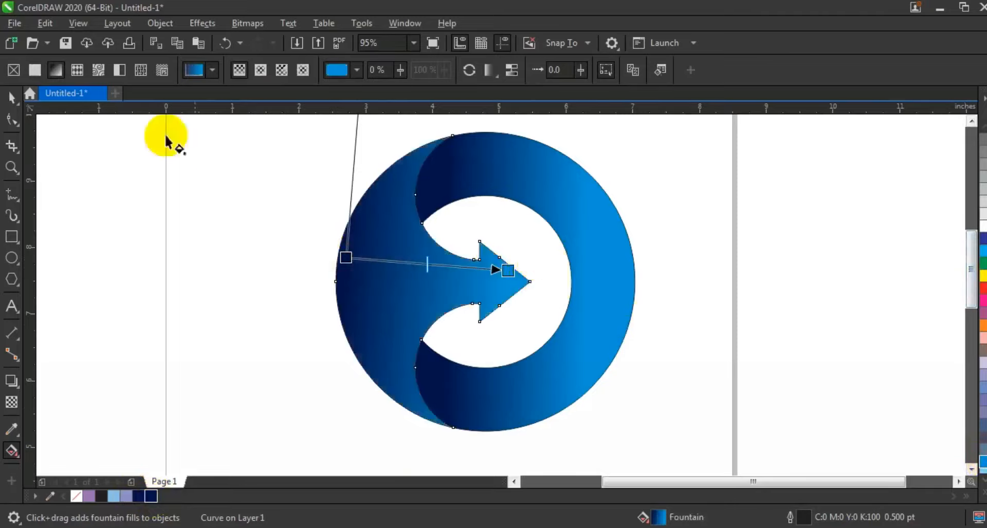
# Step: Make the arrow shape's fountain fill elliptical, with bright blue at its centre and navy beyond the arrow's lower edge
pyautogui.click(258, 73)
pyautogui.moveTo(414, 291); pyautogui.dragTo(517, 348)
pyautogui.moveTo(469, 188)
pyautogui.mouseDown()
pyautogui.moveTo(497, 170)
pyautogui.moveTo(462, 171)
pyautogui.mouseUp()
pyautogui.moveTo(518, 348); pyautogui.dragTo(557, 345)
pyautogui.moveTo(480, 321); pyautogui.dragTo(549, 344)
pyautogui.click(554, 351)
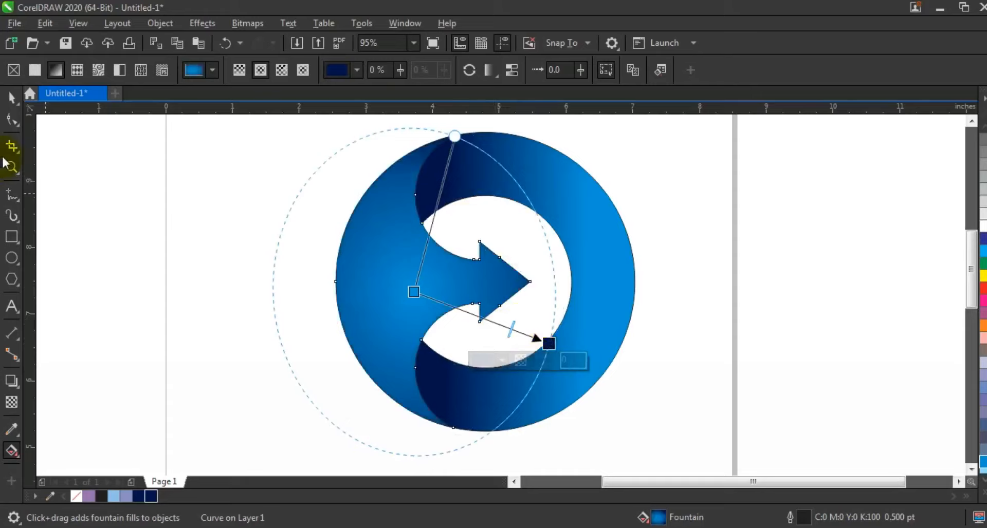
# Step: Remove the outline from both logo shapes
pyautogui.click(10, 98)
pyautogui.press('F3')
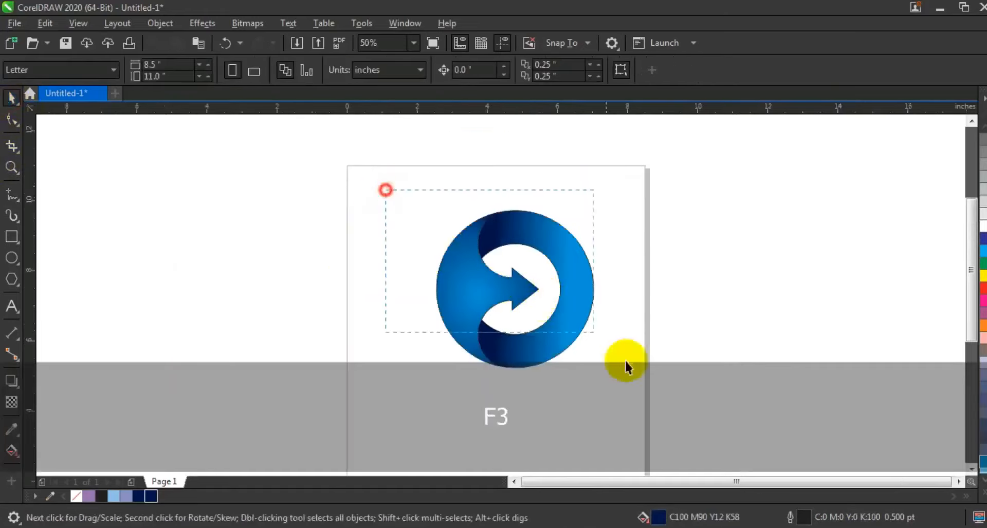
pyautogui.rightClick(982, 207)
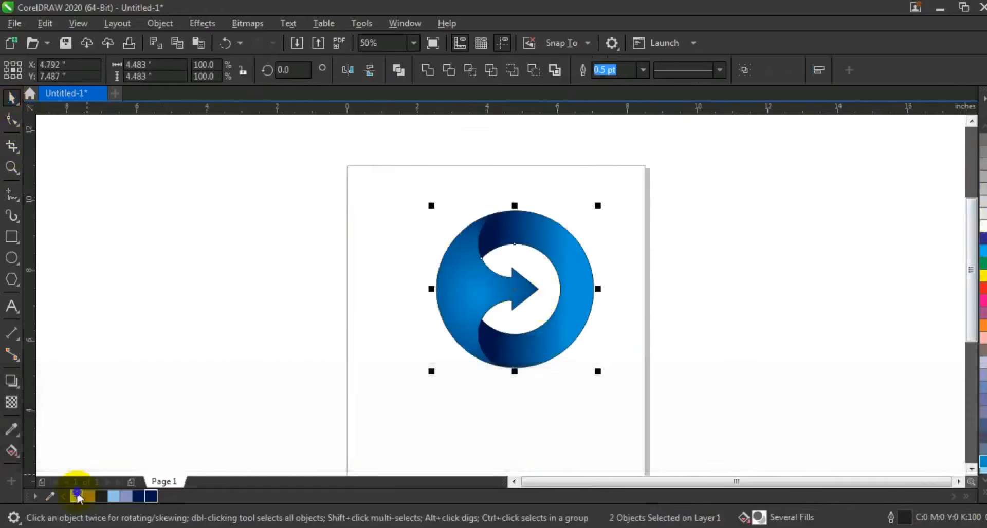
pyautogui.click(370, 359)
# Step: Place a copy of the whole logo straight to its left, beside the page
pyautogui.moveTo(362, 172); pyautogui.dragTo(601, 385)
pyautogui.moveTo(553, 356); pyautogui.dragTo(297, 341)
pyautogui.rightClick(298, 341)
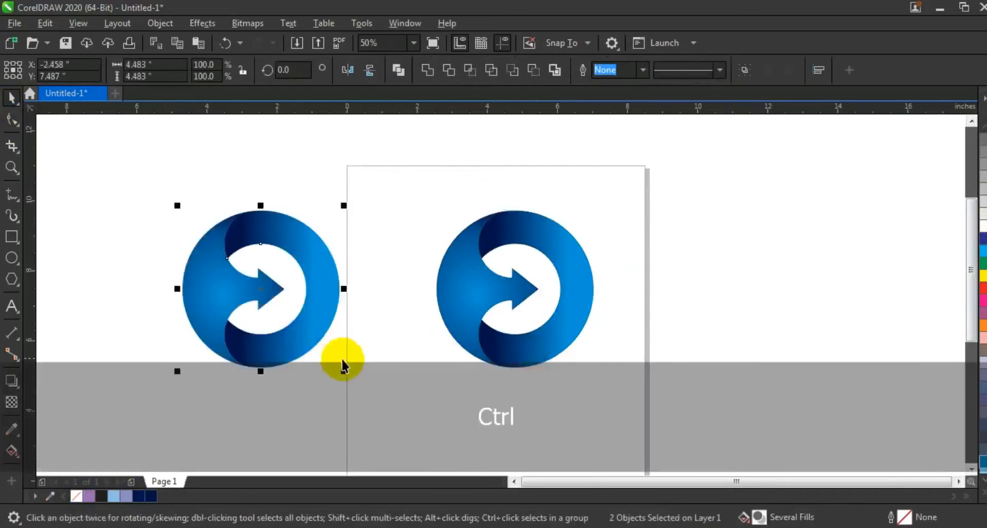
# Step: Recolour the bright-blue fountain fill nodes of the copied logo's two shapes to pink
pyautogui.press('g')
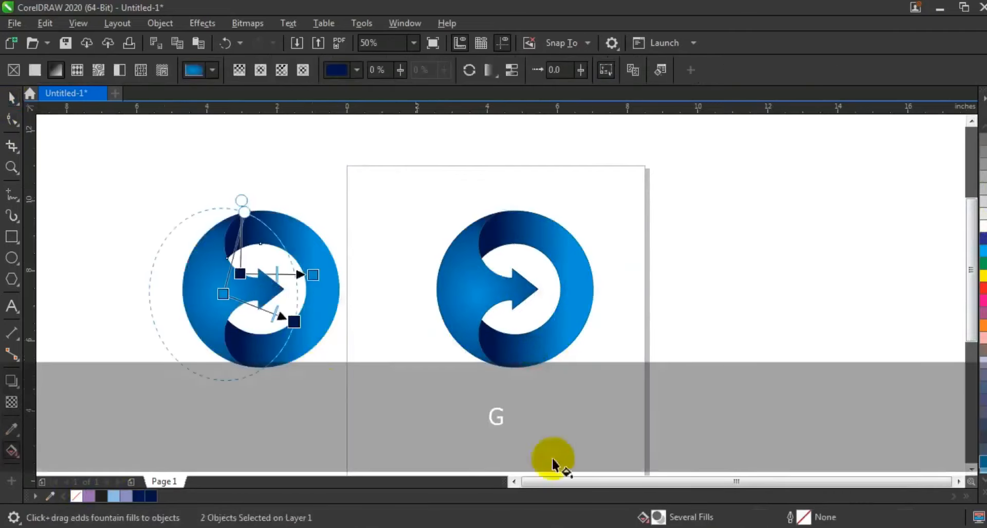
pyautogui.click(982, 492)
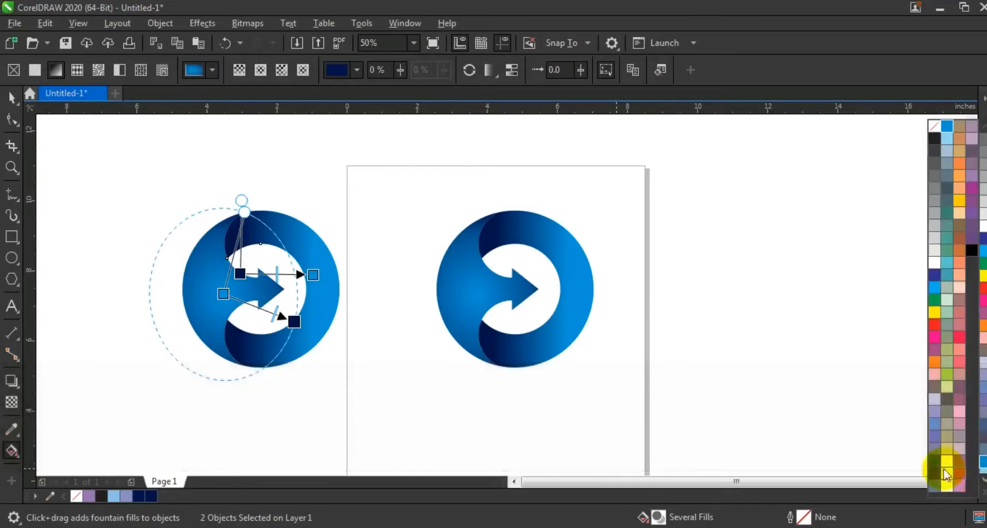
pyautogui.moveTo(313, 275); pyautogui.dragTo(313, 274)
pyautogui.moveTo(936, 342); pyautogui.dragTo(223, 294)
pyautogui.click(150, 212)
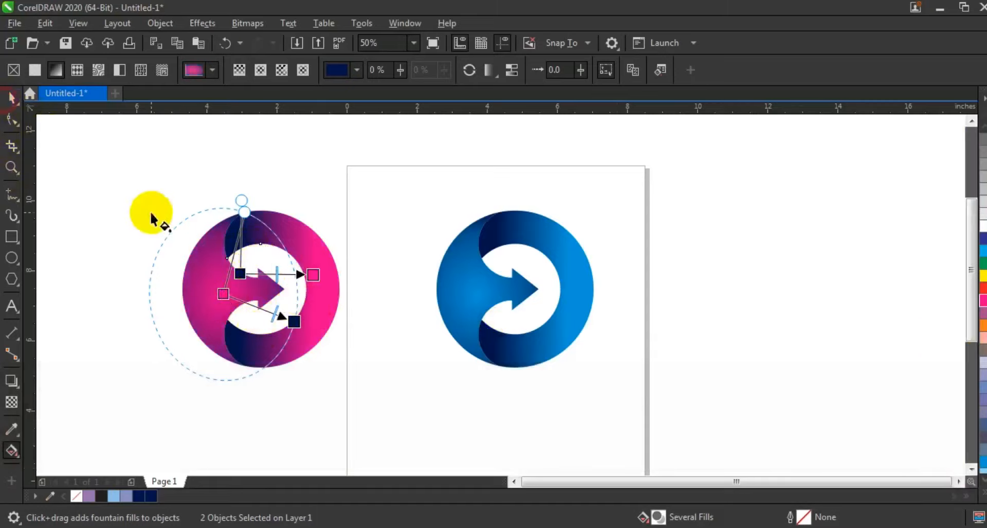
# Step: Lengthen the linear fountain fill on the copy's right ring shape so its navy-to-pink blend extends past both sides
pyautogui.click(307, 249)
pyautogui.press('g')
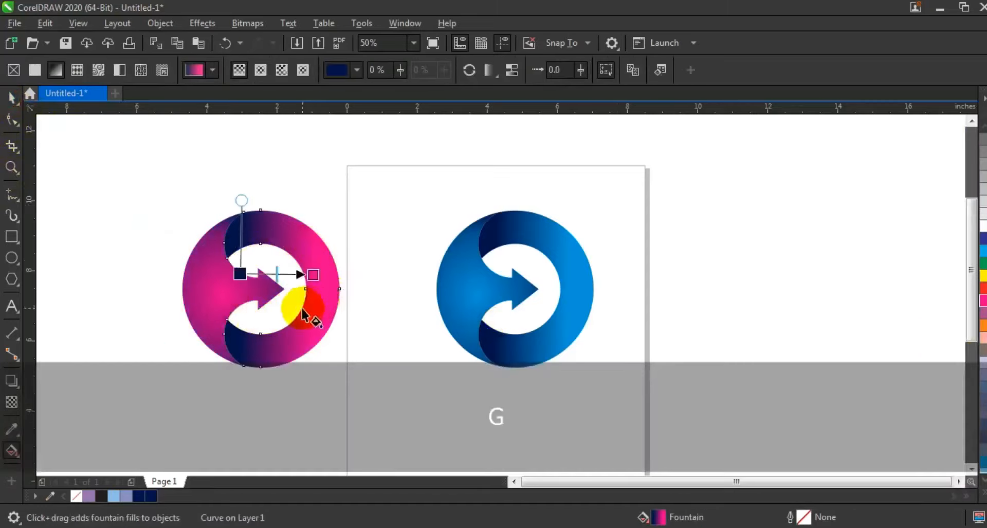
pyautogui.moveTo(315, 279); pyautogui.dragTo(389, 276)
pyautogui.moveTo(240, 274); pyautogui.dragTo(214, 275)
pyautogui.moveTo(389, 276); pyautogui.dragTo(355, 274)
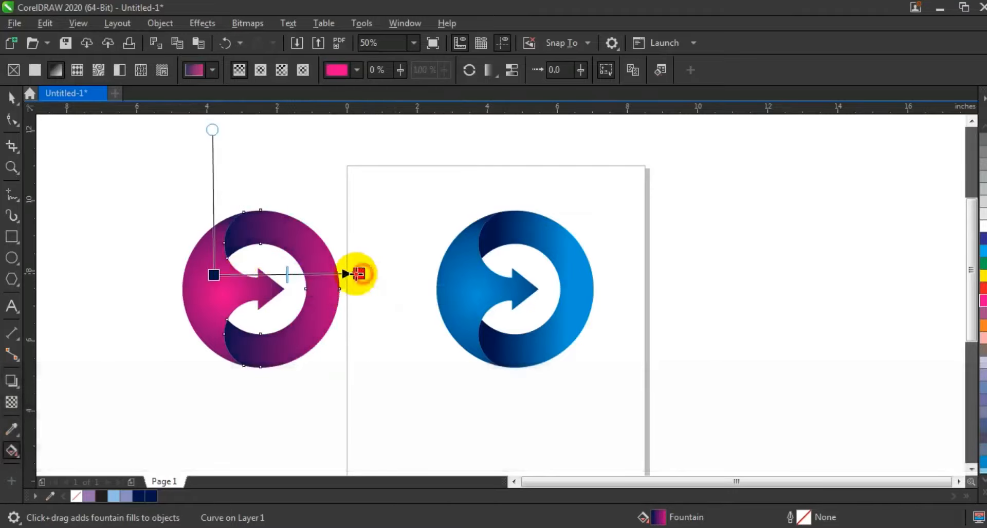
# Step: Move the pink logo to the right, closer to the blue one, and fit both logos in view with nothing selected
pyautogui.click(11, 98)
pyautogui.moveTo(88, 181); pyautogui.dragTo(381, 409)
pyautogui.moveTo(251, 348); pyautogui.dragTo(319, 345)
pyautogui.moveTo(181, 186); pyautogui.dragTo(722, 423)
pyautogui.hotkey('shift', 'F2')
pyautogui.press('Escape')
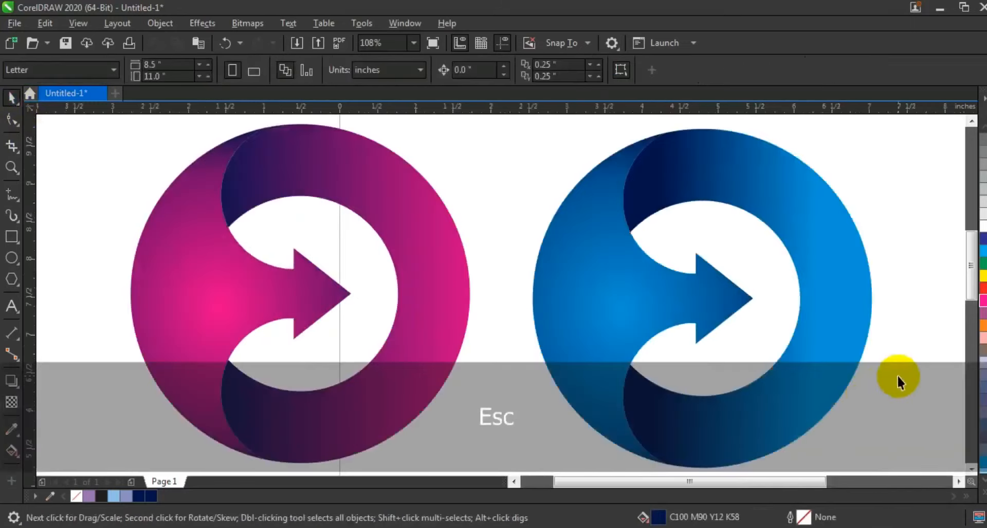